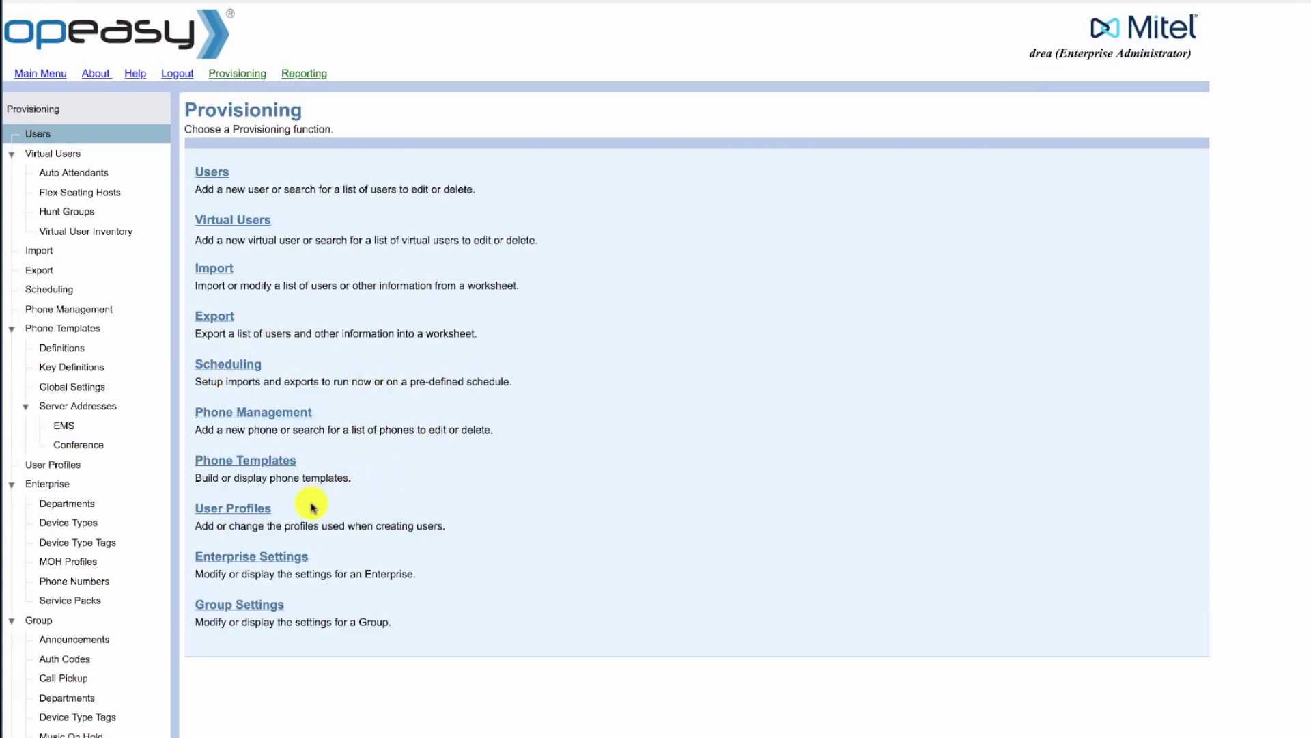
From User Profiles > Users, start adding a new user to the Hershey group
left_click(219, 511)
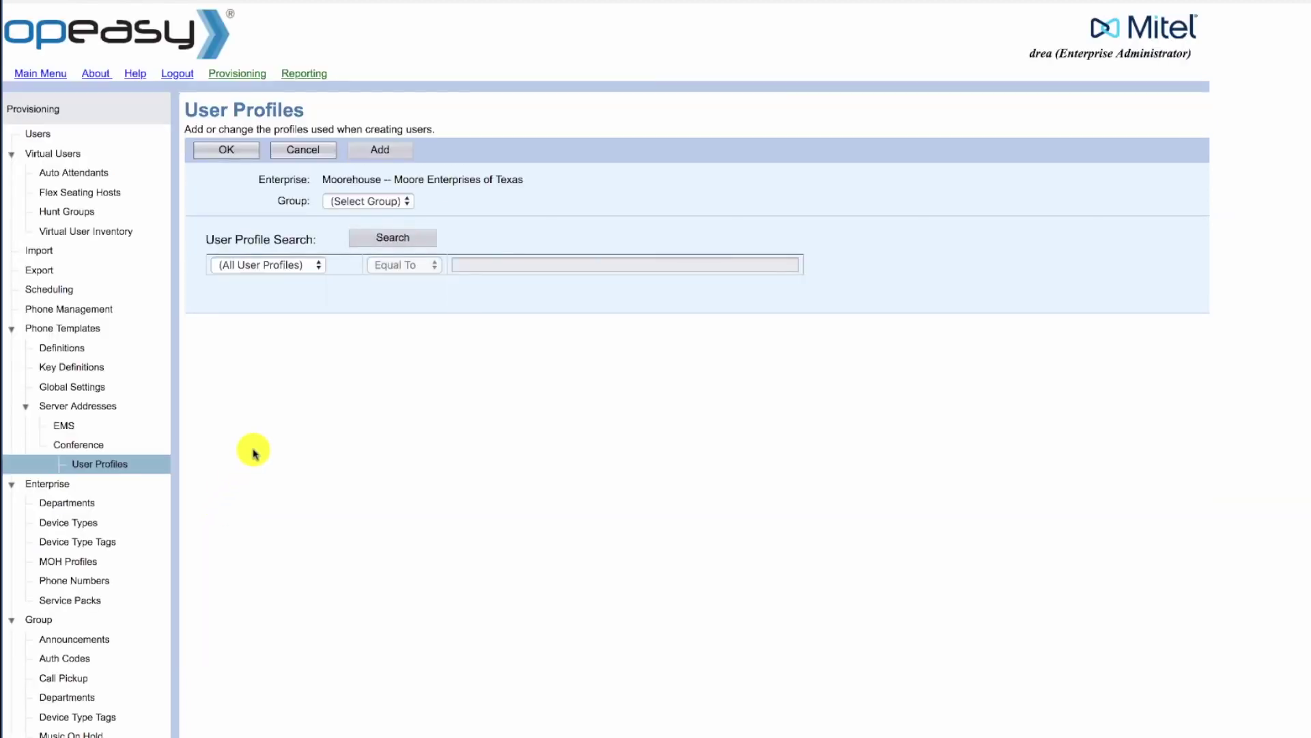
left_click(38, 134)
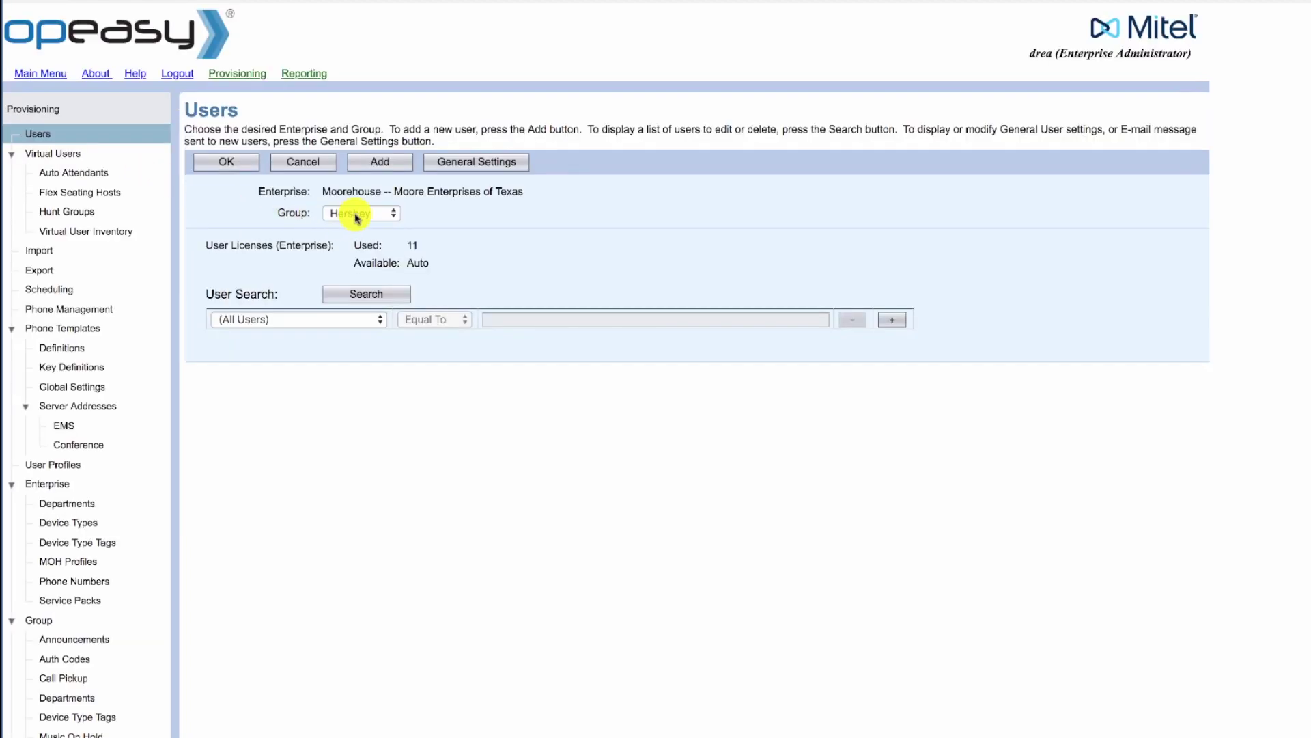
left_click(379, 164)
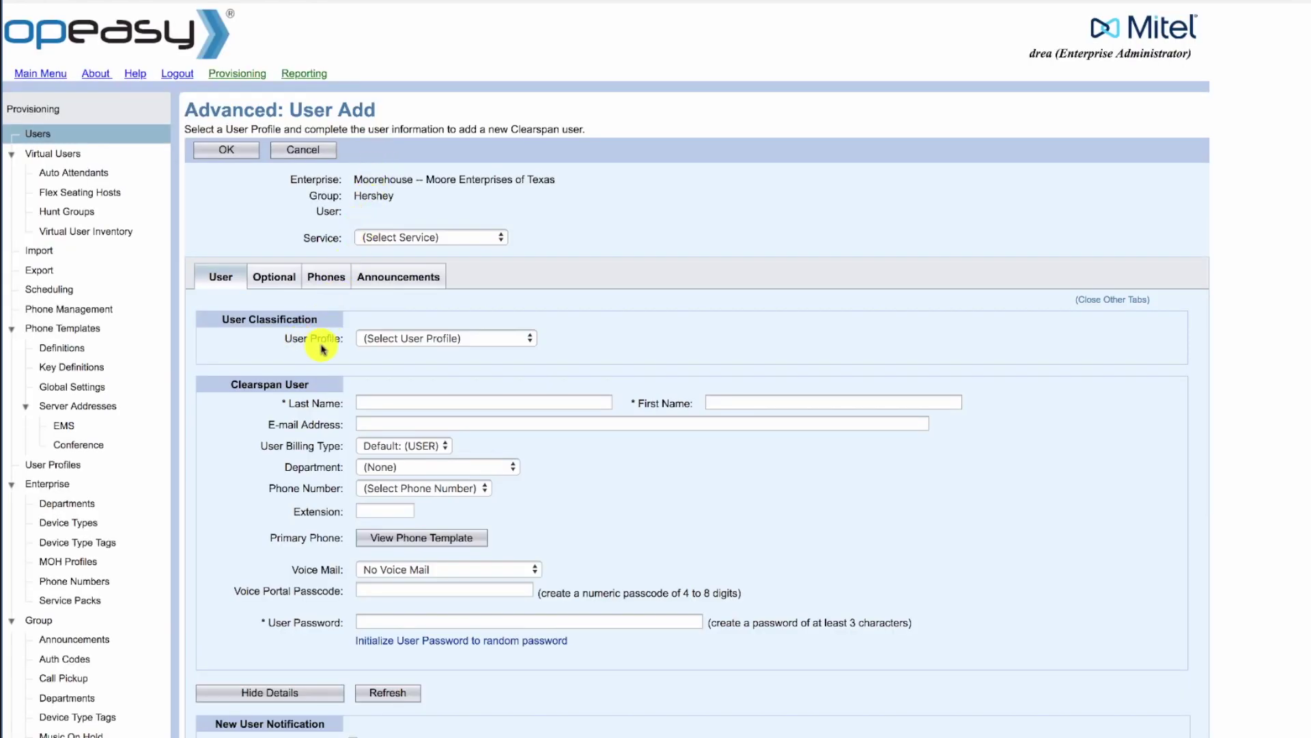
Apply the 6867i Regular User profile to the new user
left_click(400, 344)
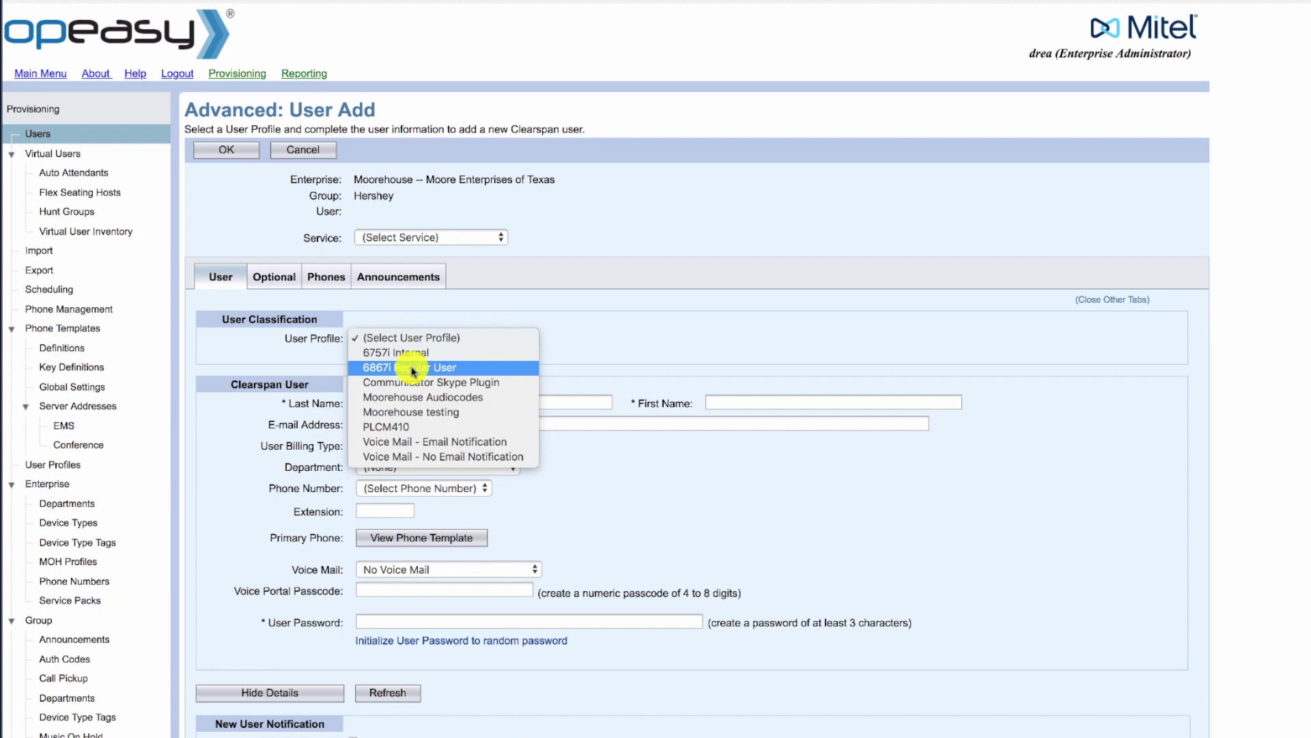
left_click(413, 371)
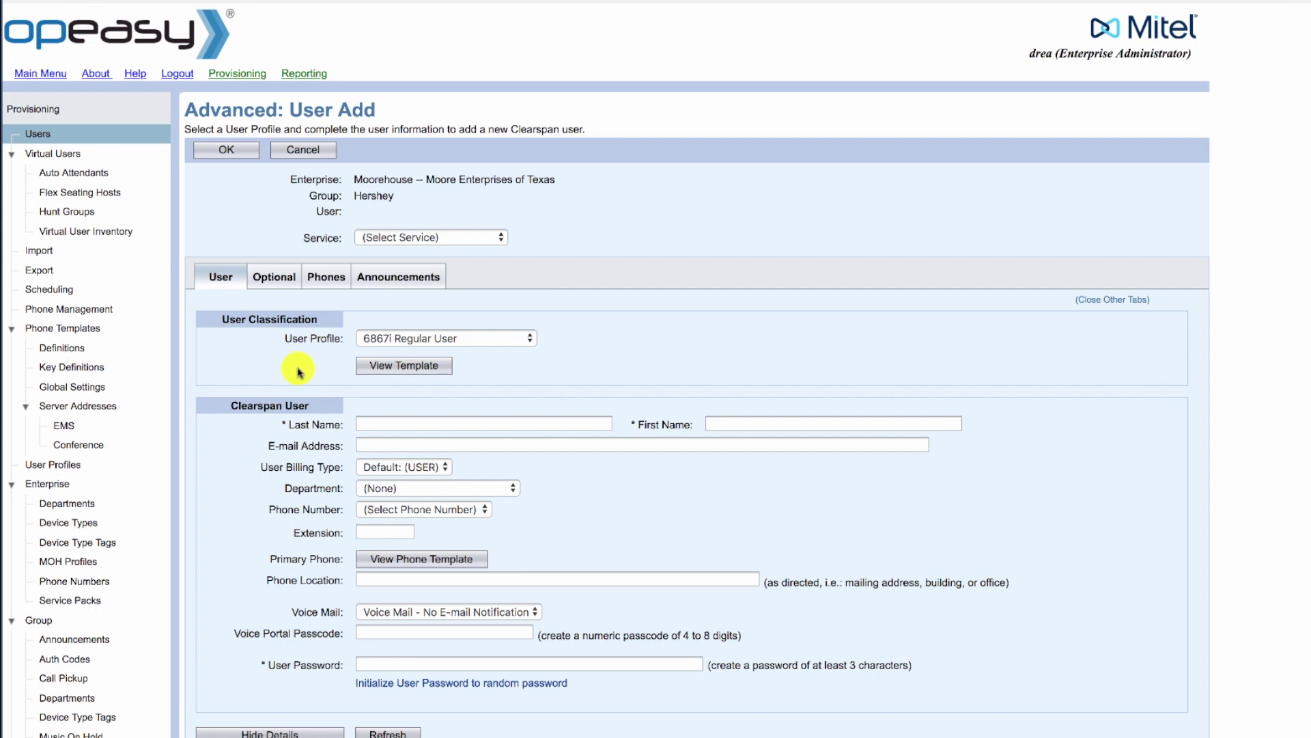
left_click(375, 421)
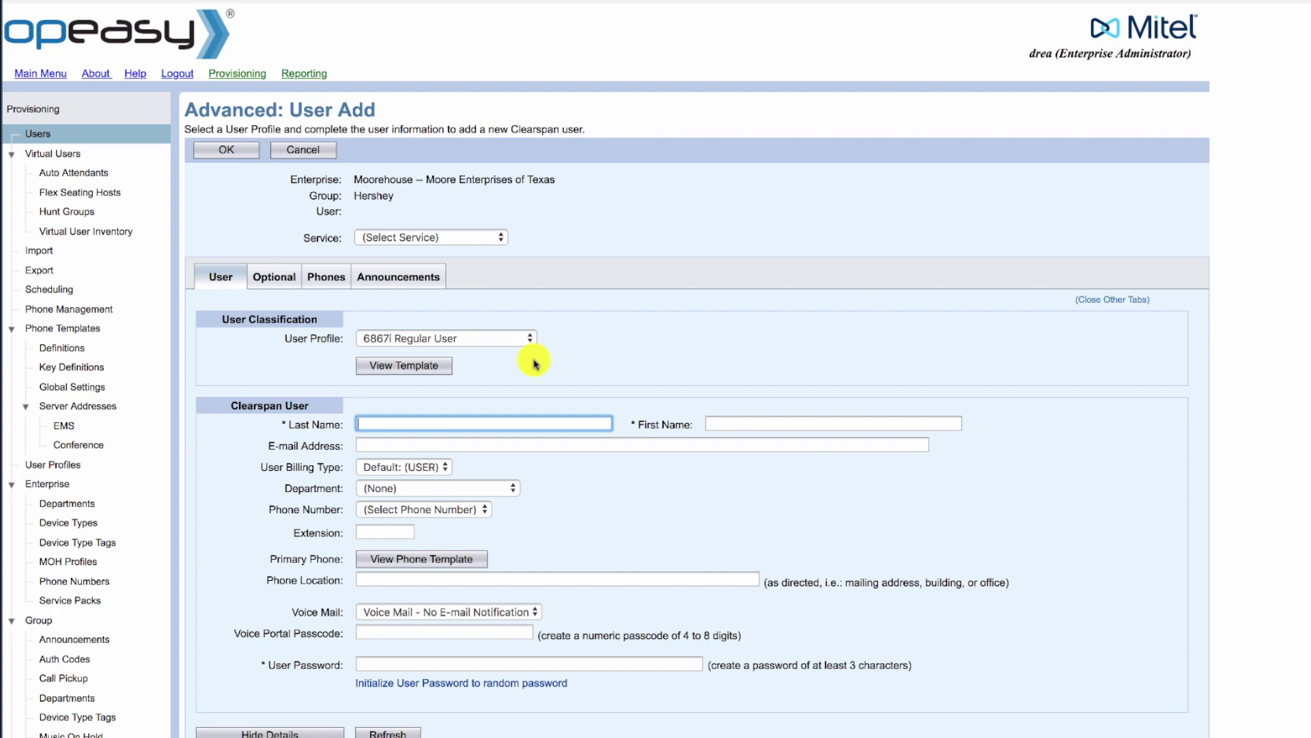
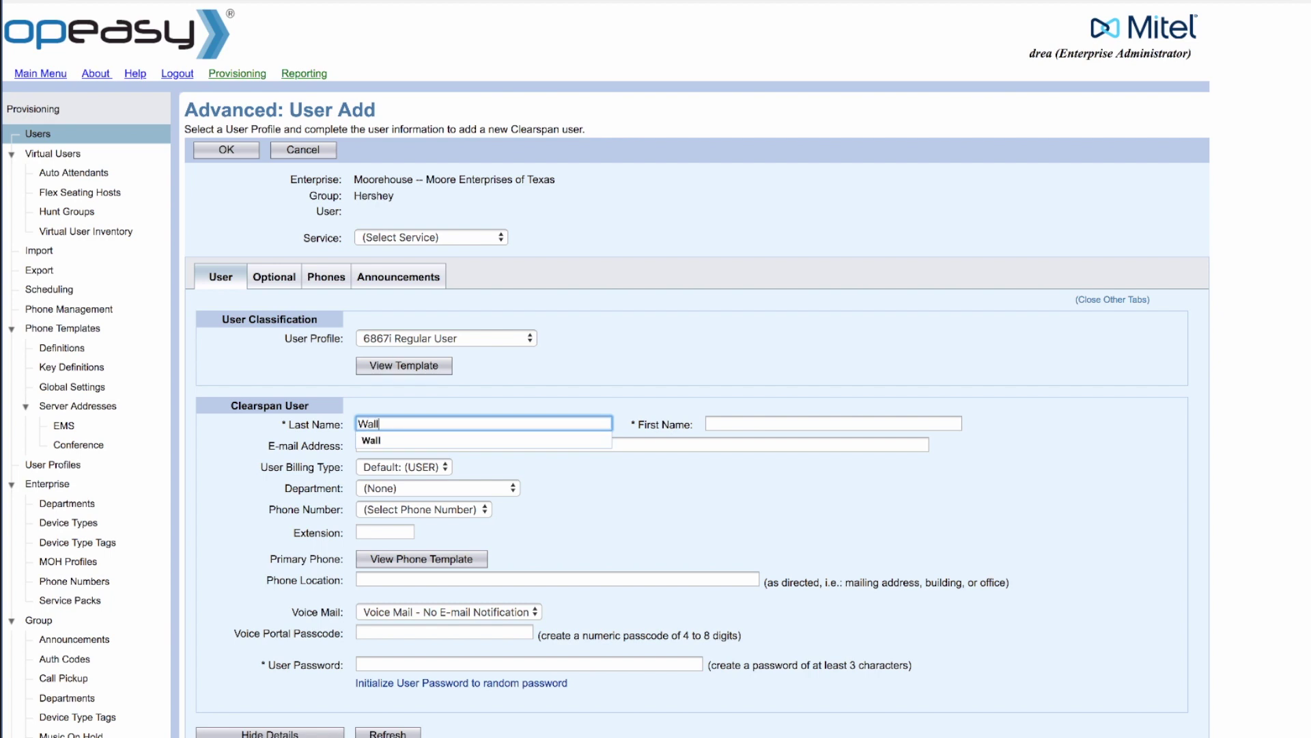
Enter the new user's last name, first name and e-mail address
left_click(833, 424)
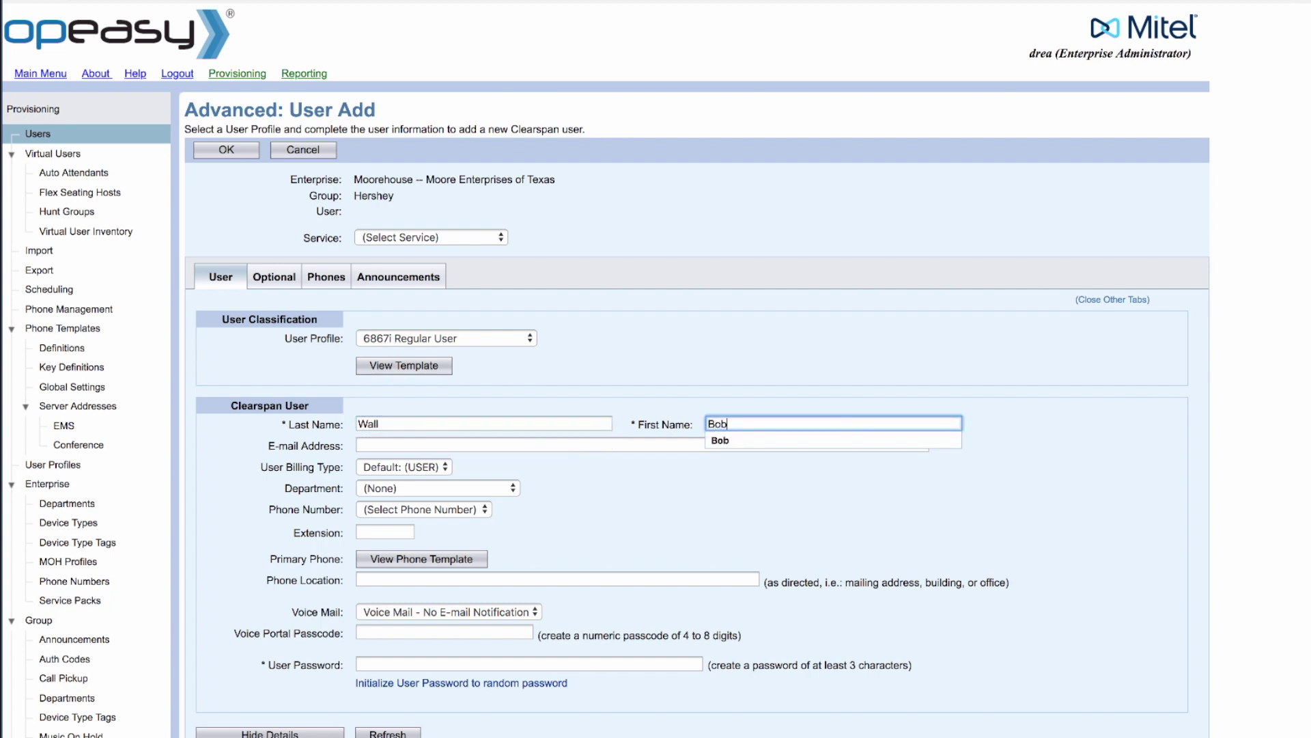
left_click(478, 444)
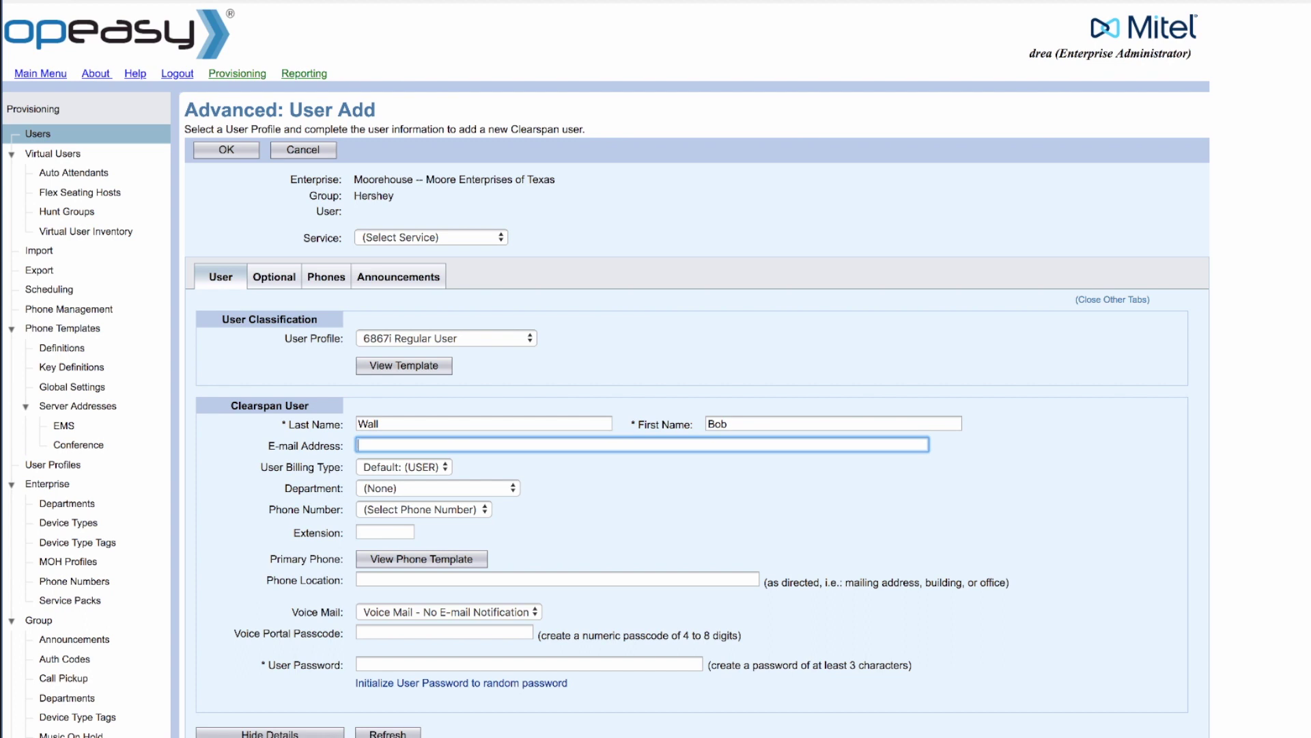
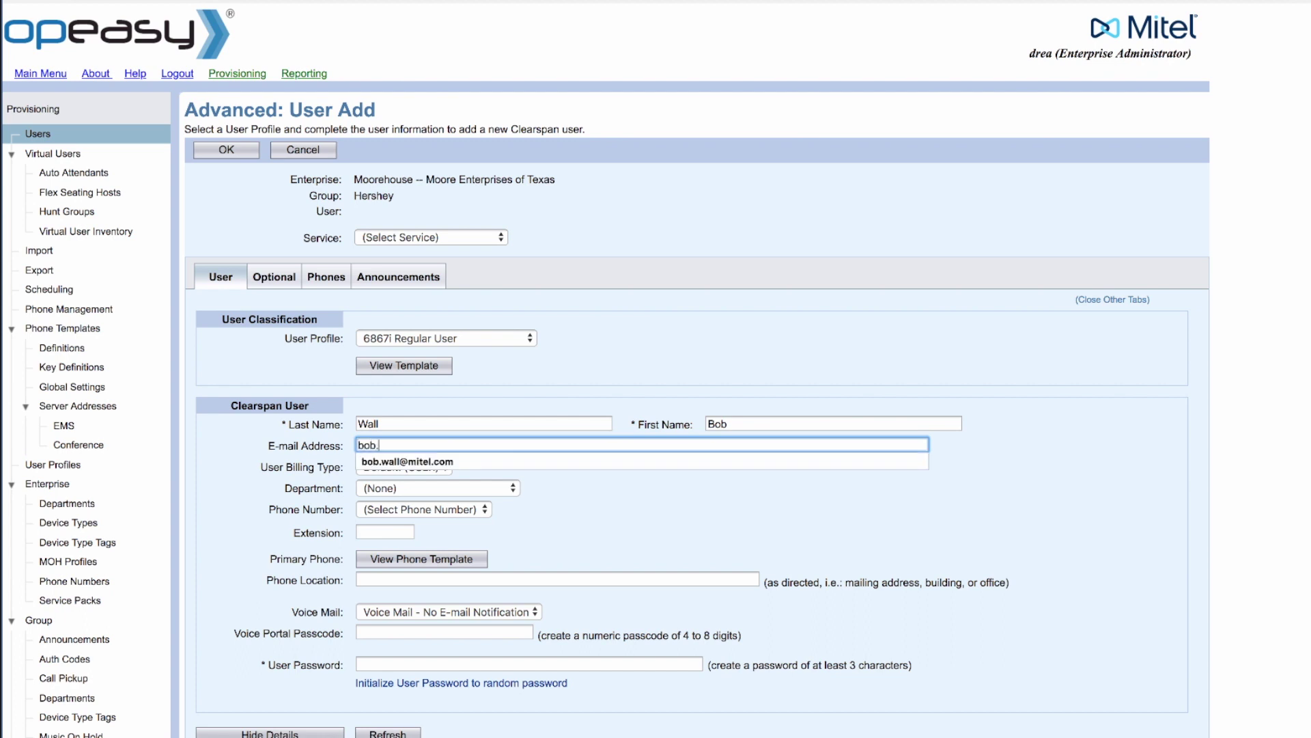
key("Tab")
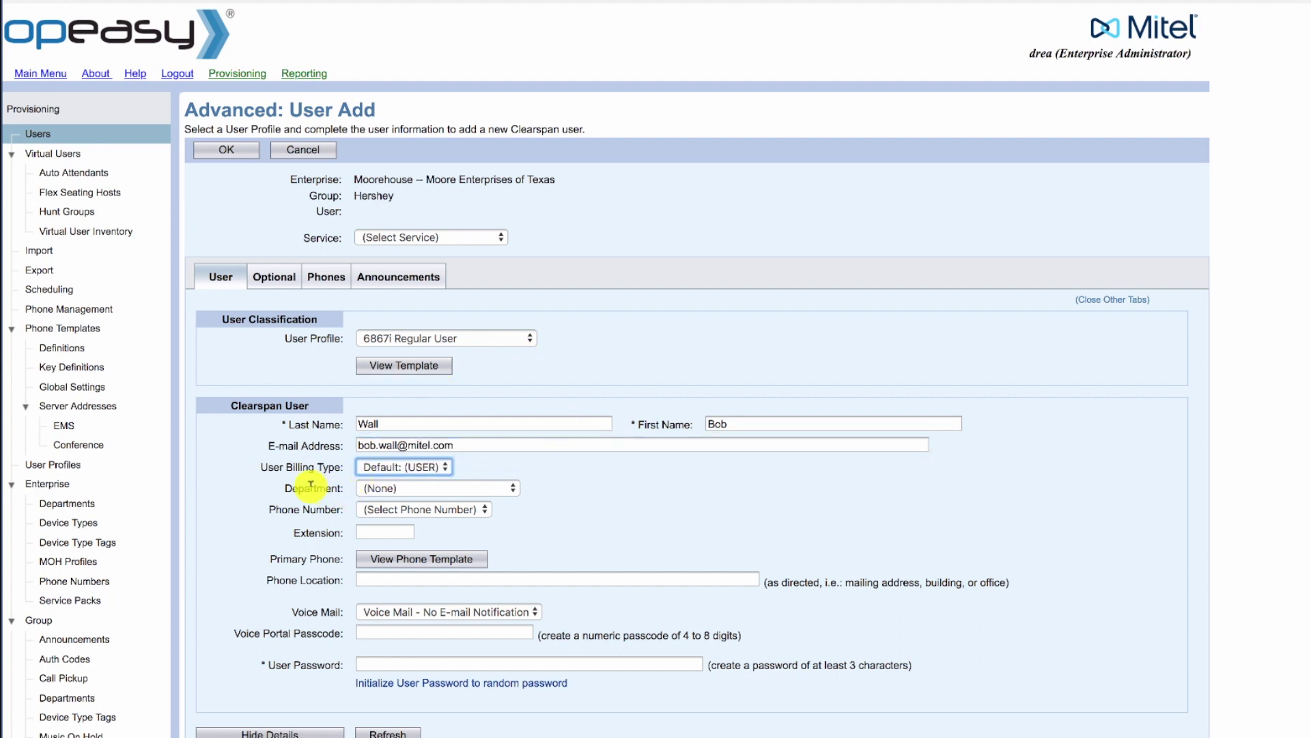
Keep Department at (None) and assign a phone number with extension 2021
left_click(385, 492)
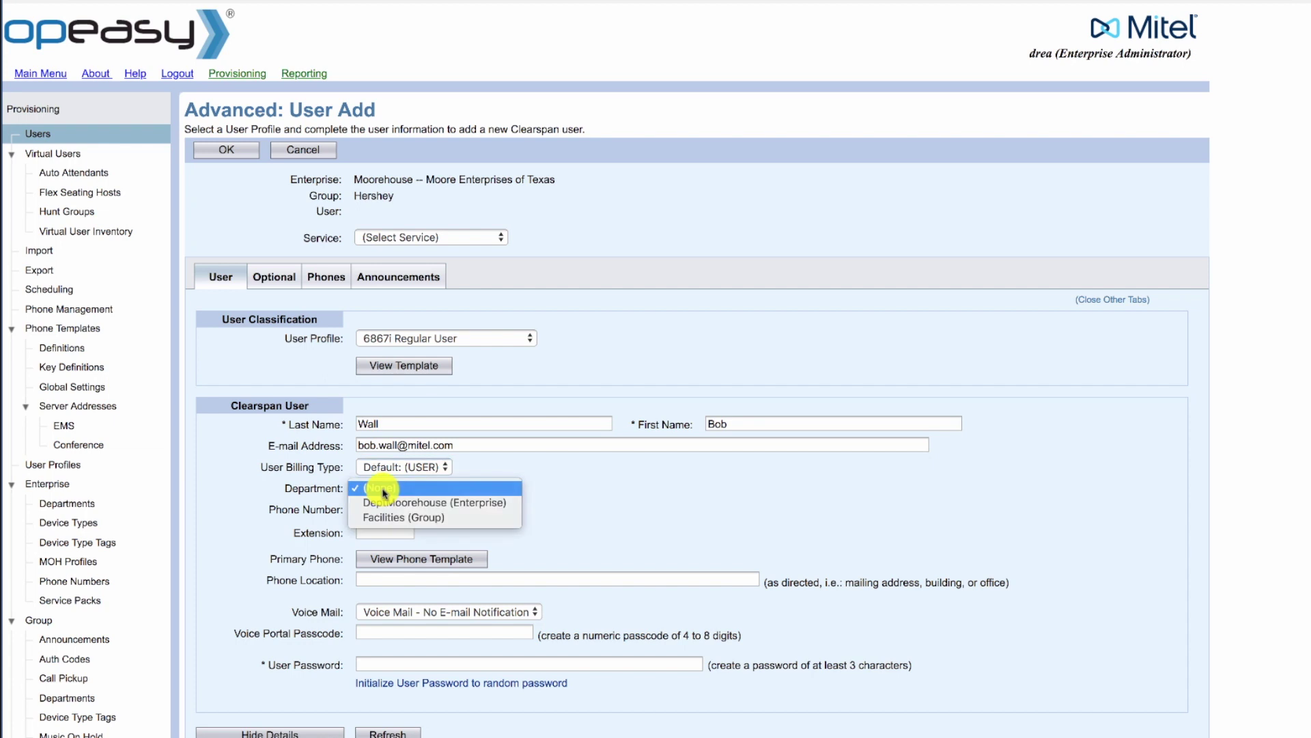
left_click(385, 492)
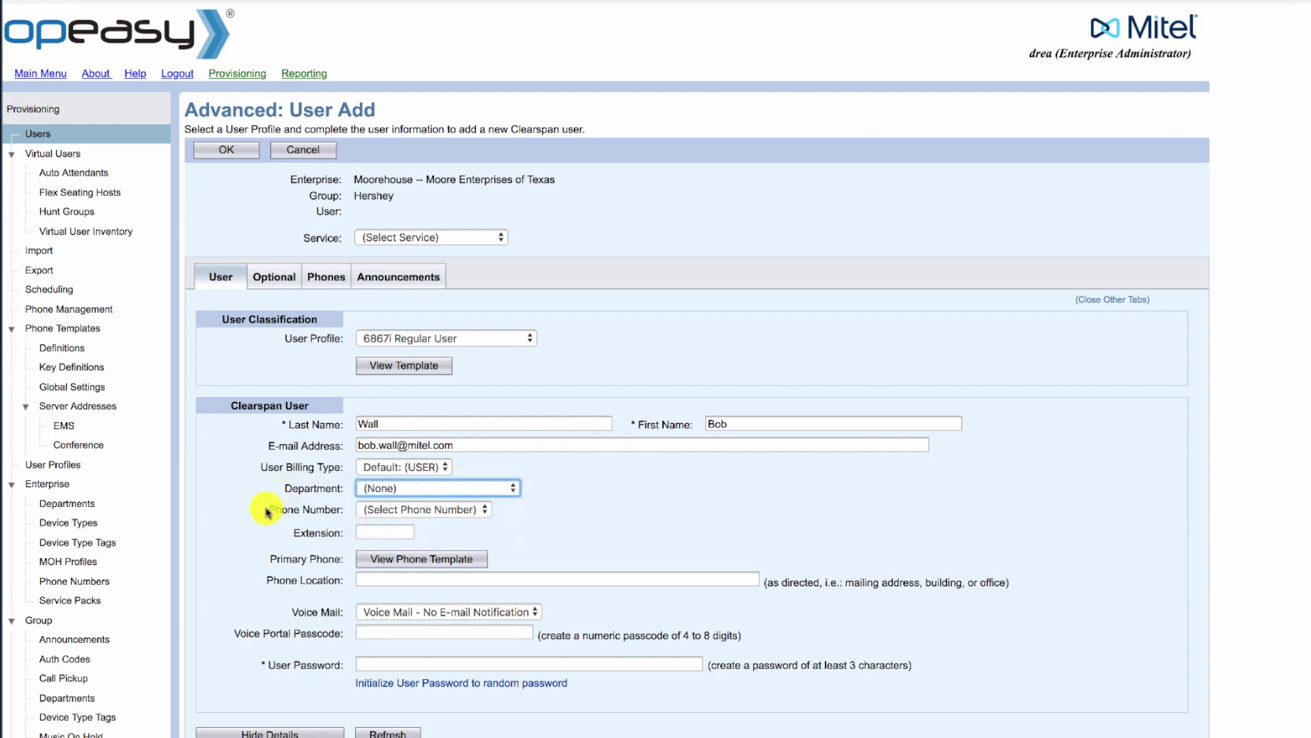
left_click(374, 511)
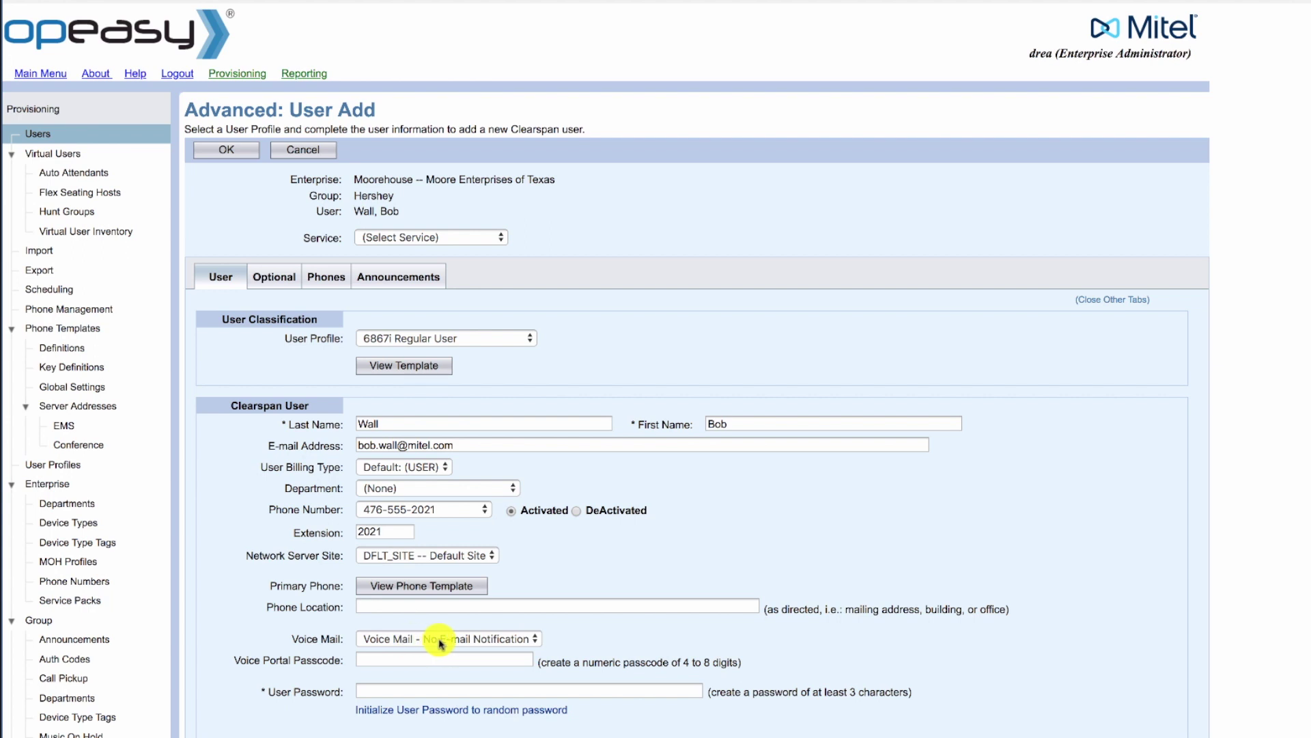
Enter a numeric voice portal passcode and a user password for the new user
left_click(372, 657)
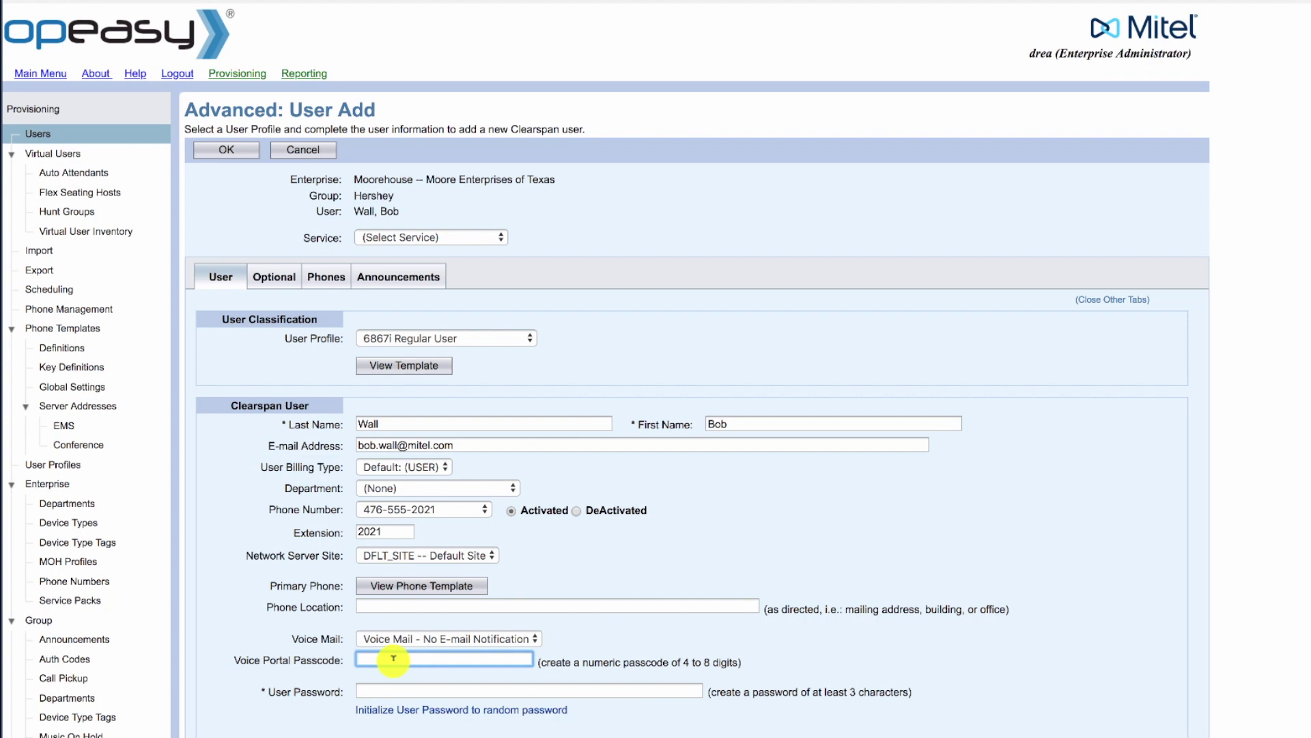
left_click(376, 684)
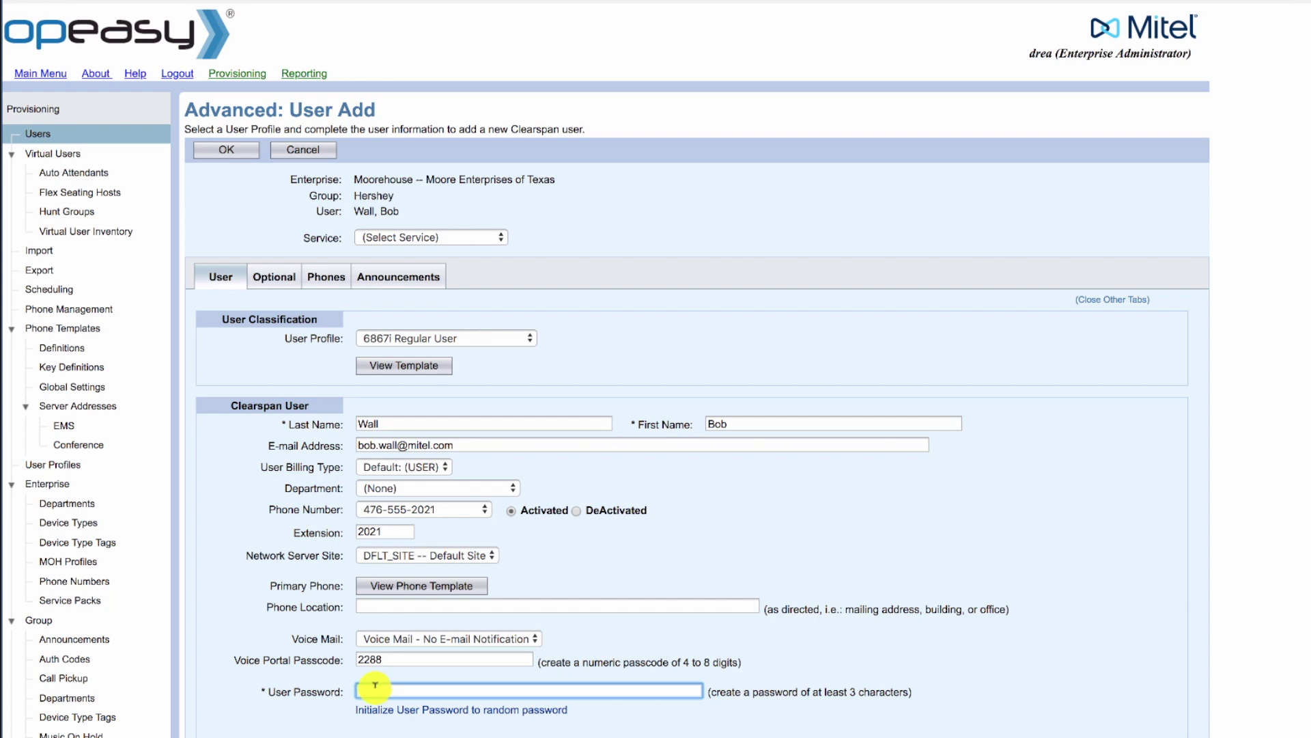
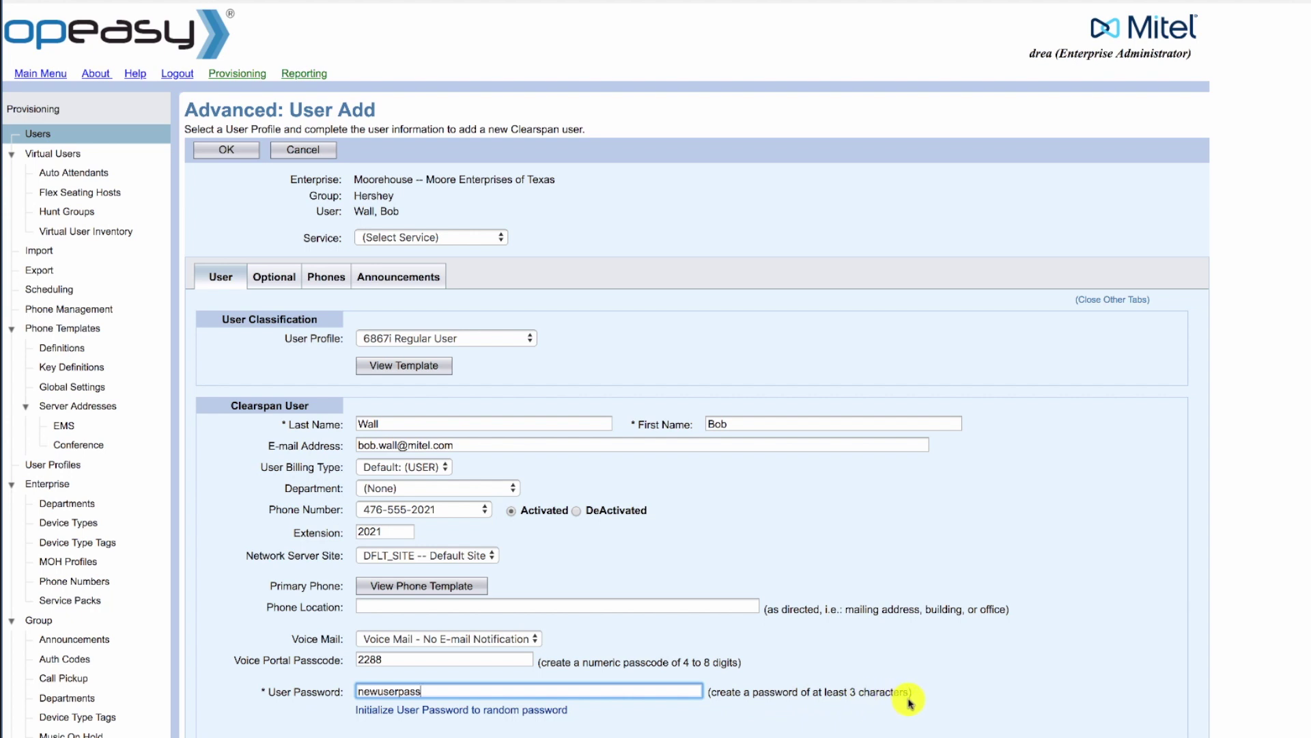
left_click(324, 722)
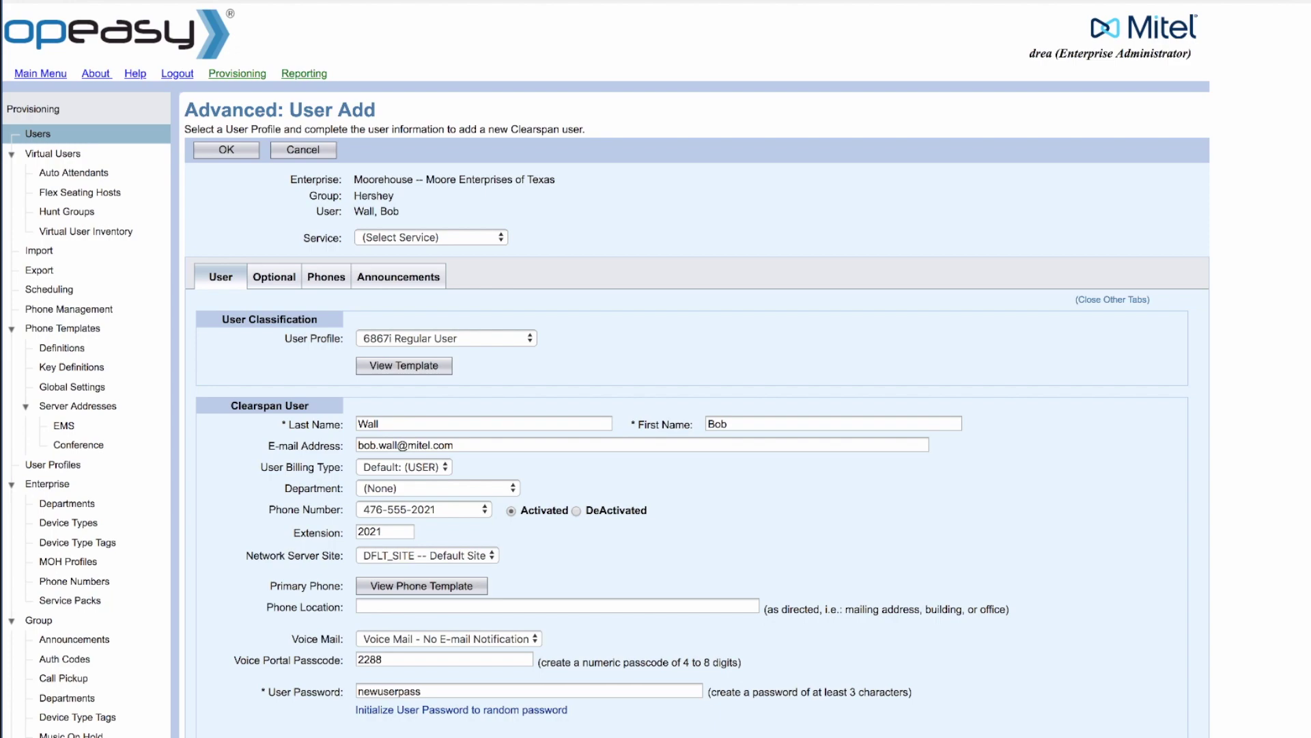
scroll(607, 369, "down", 10)
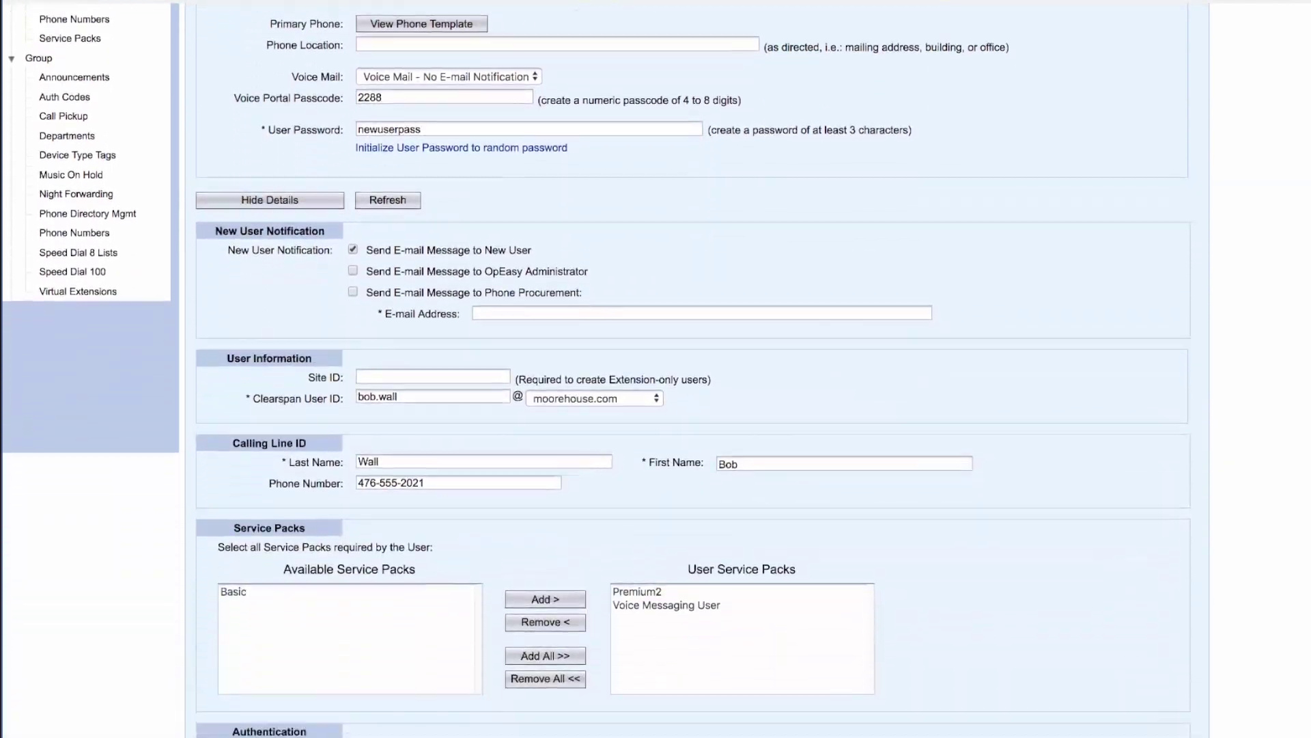
scroll(764, 382, "down", 3)
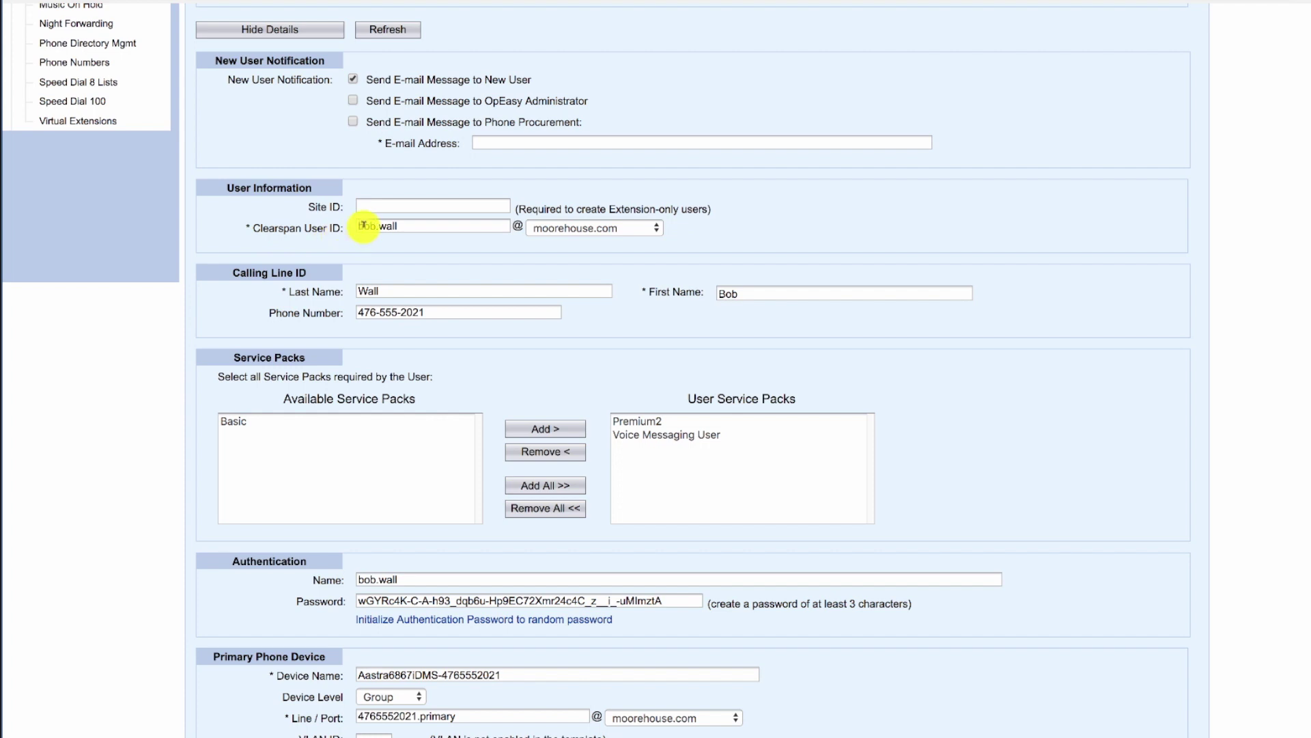
left_click(411, 224)
scroll(597, 369, "down", 2)
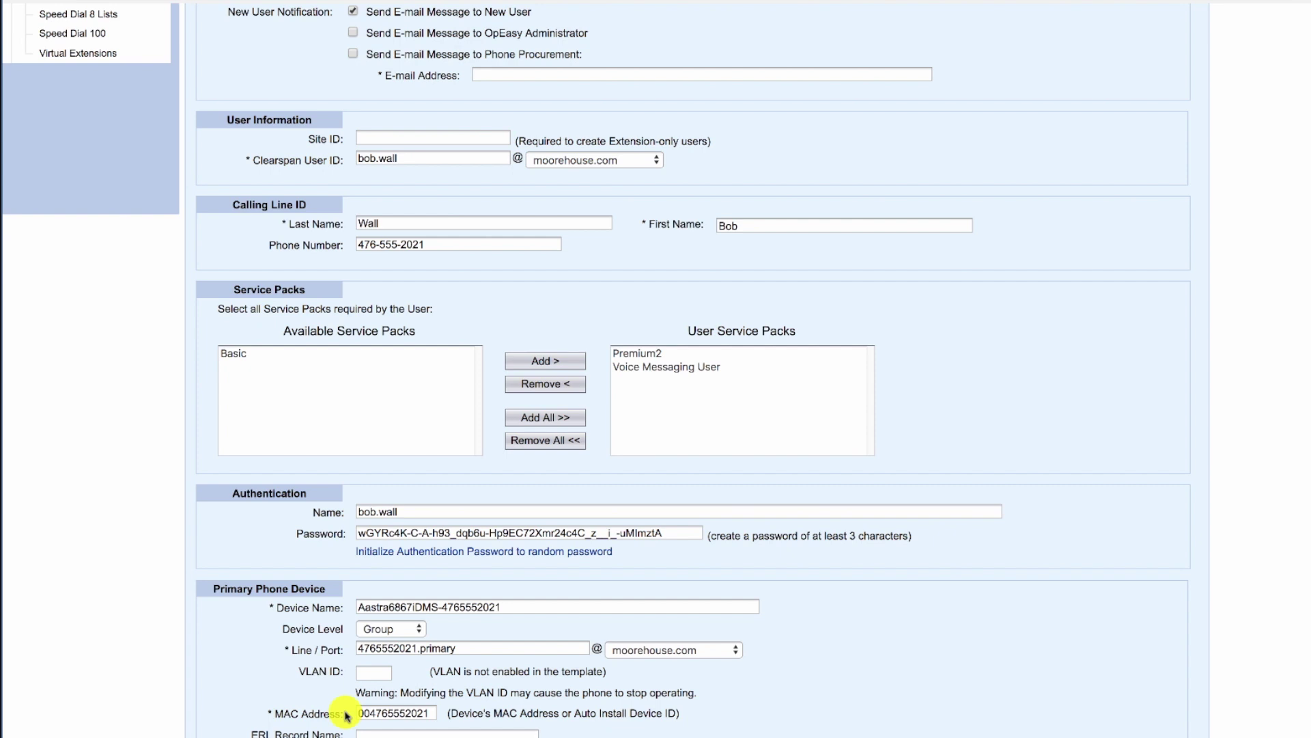
left_click(367, 710)
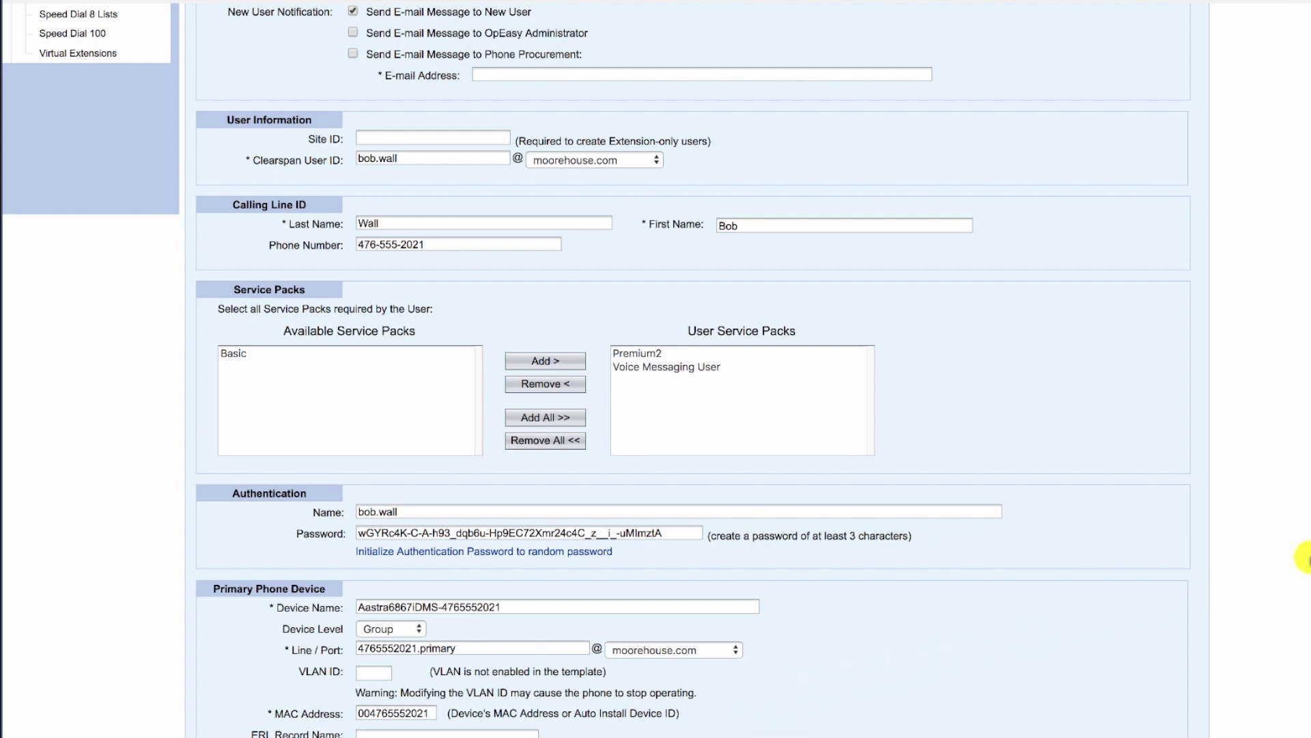
Show the Optional tab and leave Time Zone at Group Default
scroll(1308, 174, "up", 10)
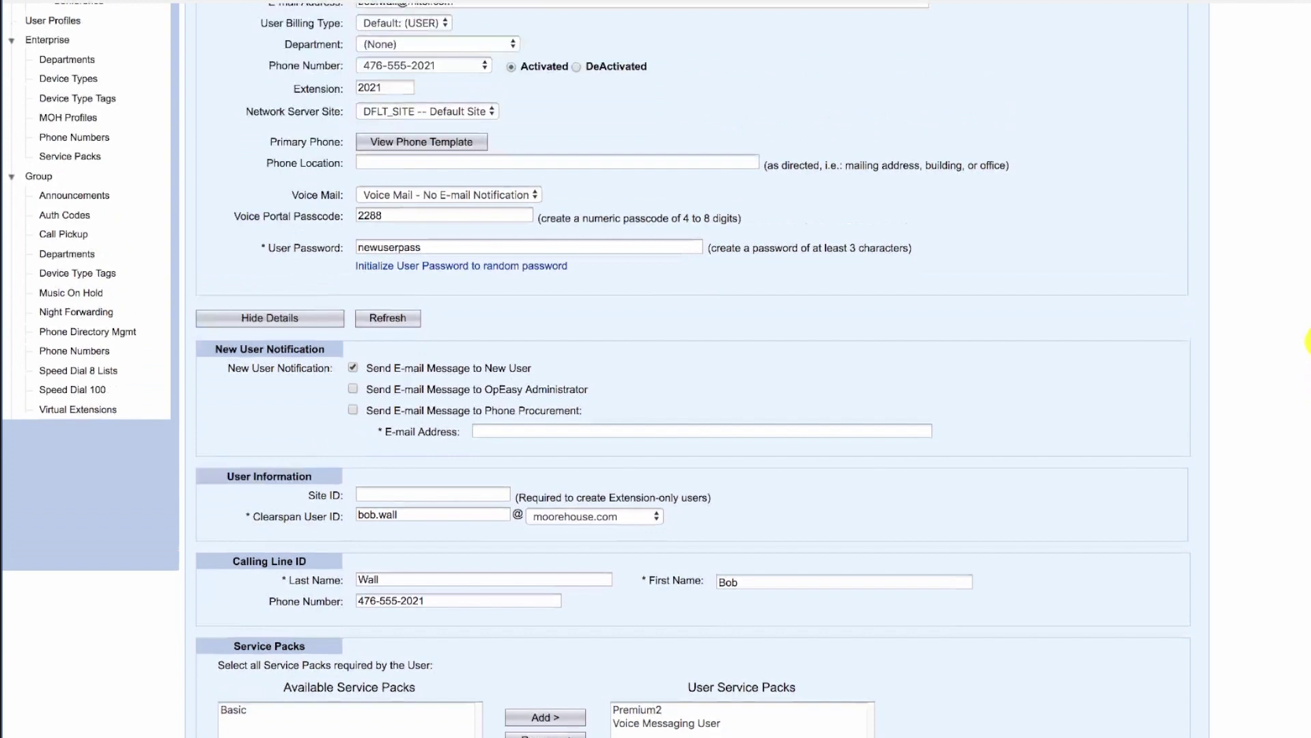
scroll(1308, 174, "up", 2)
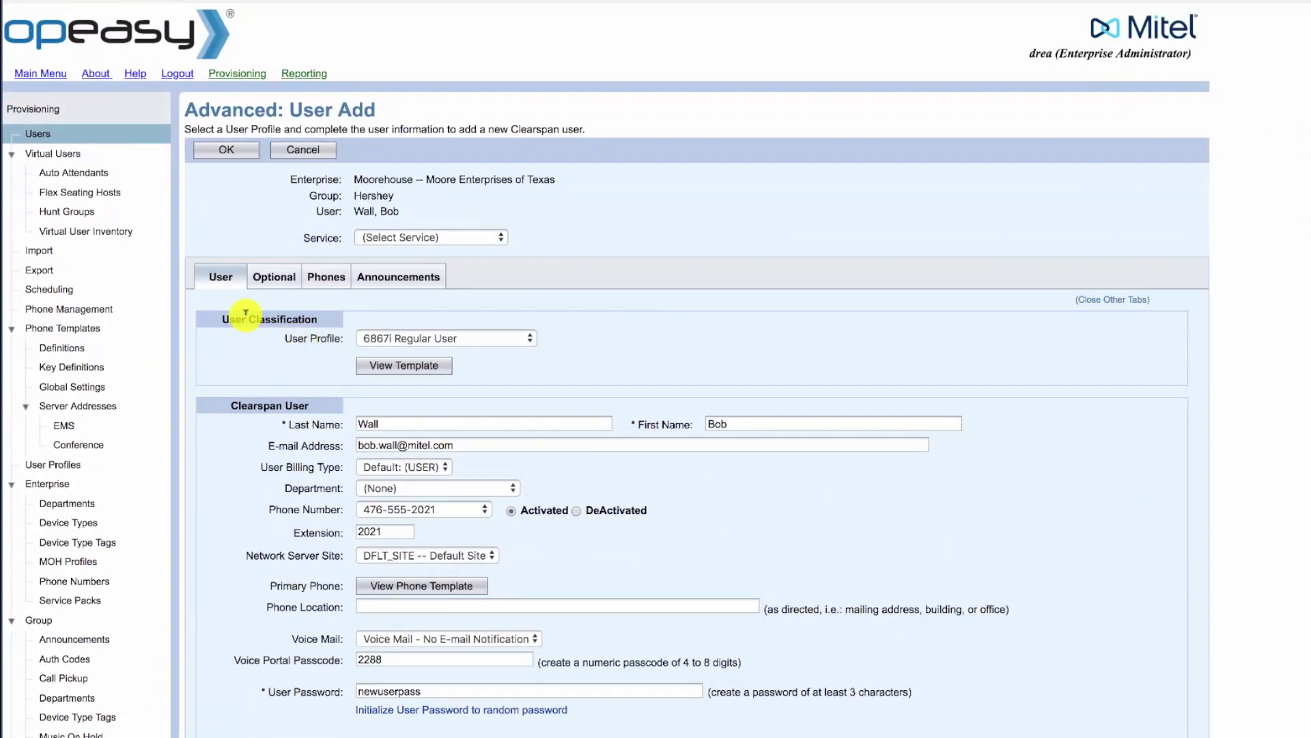
left_click(267, 284)
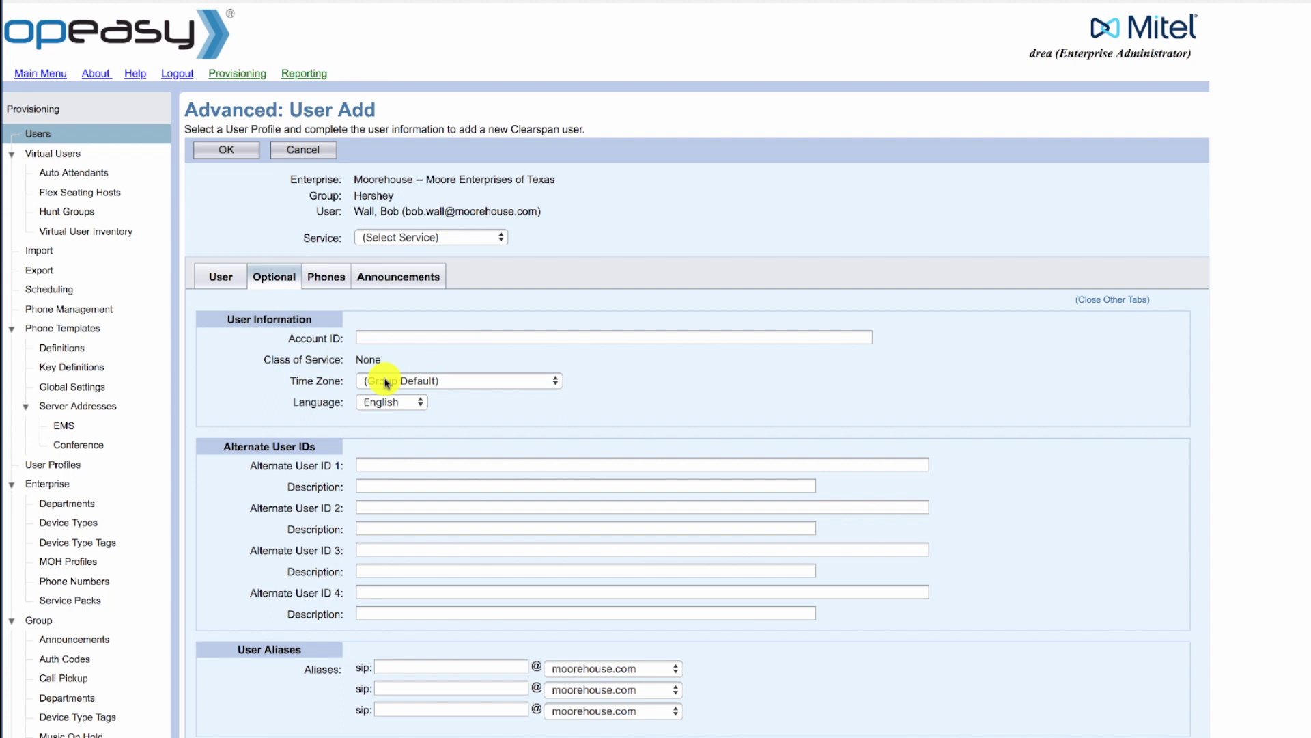
left_click(436, 383)
left_click(437, 381)
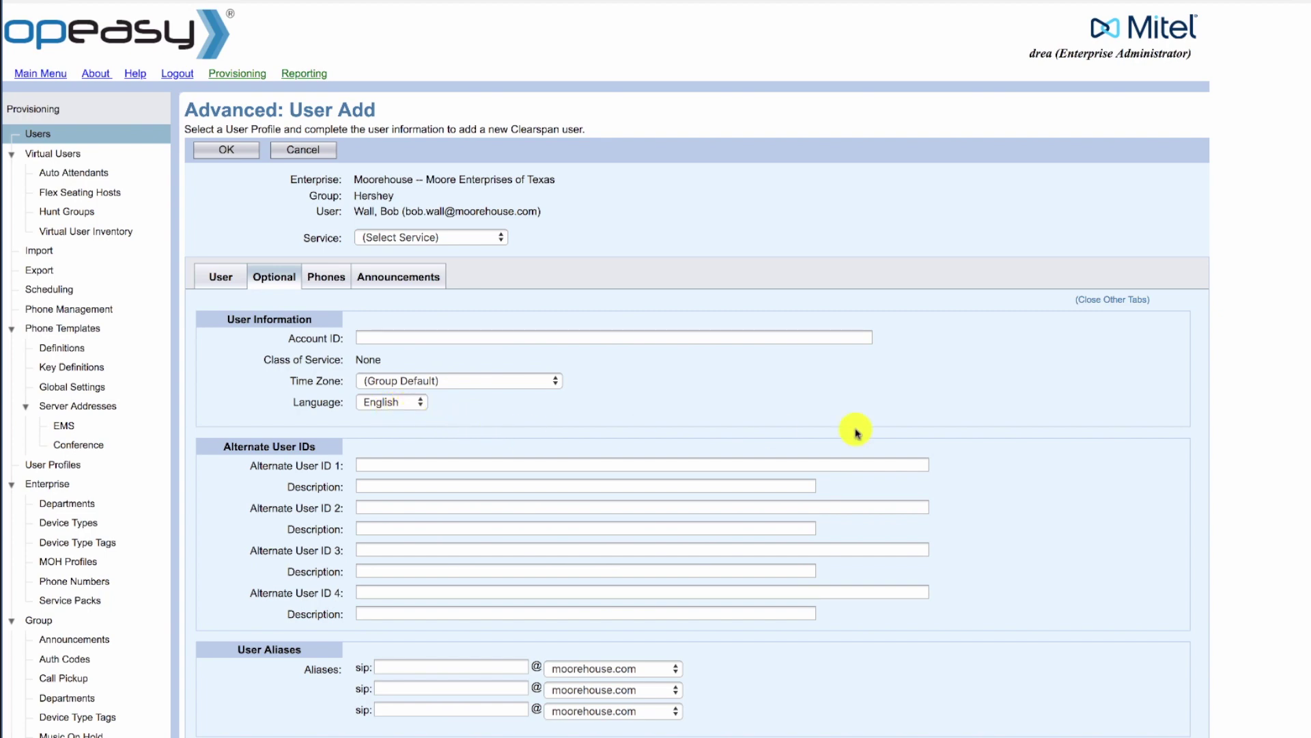
scroll(683, 369, "down", 5)
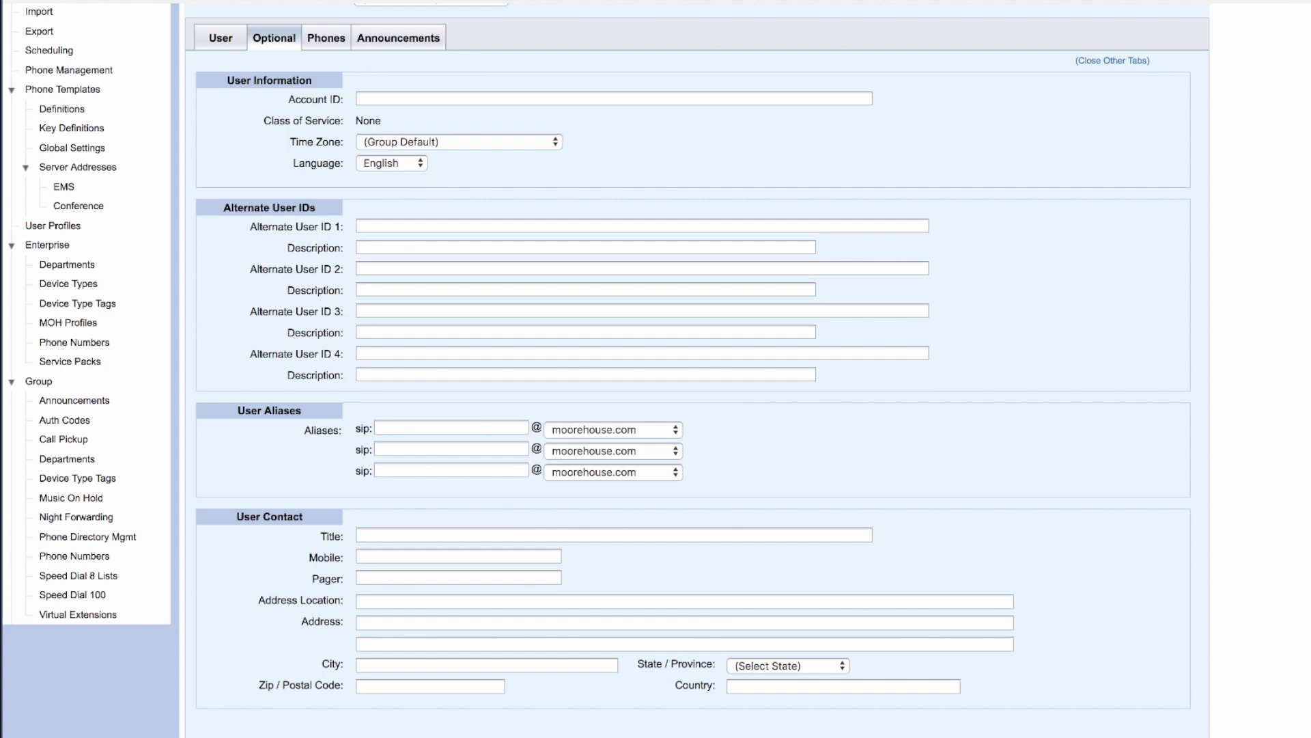
scroll(1218, 247, "up", 5)
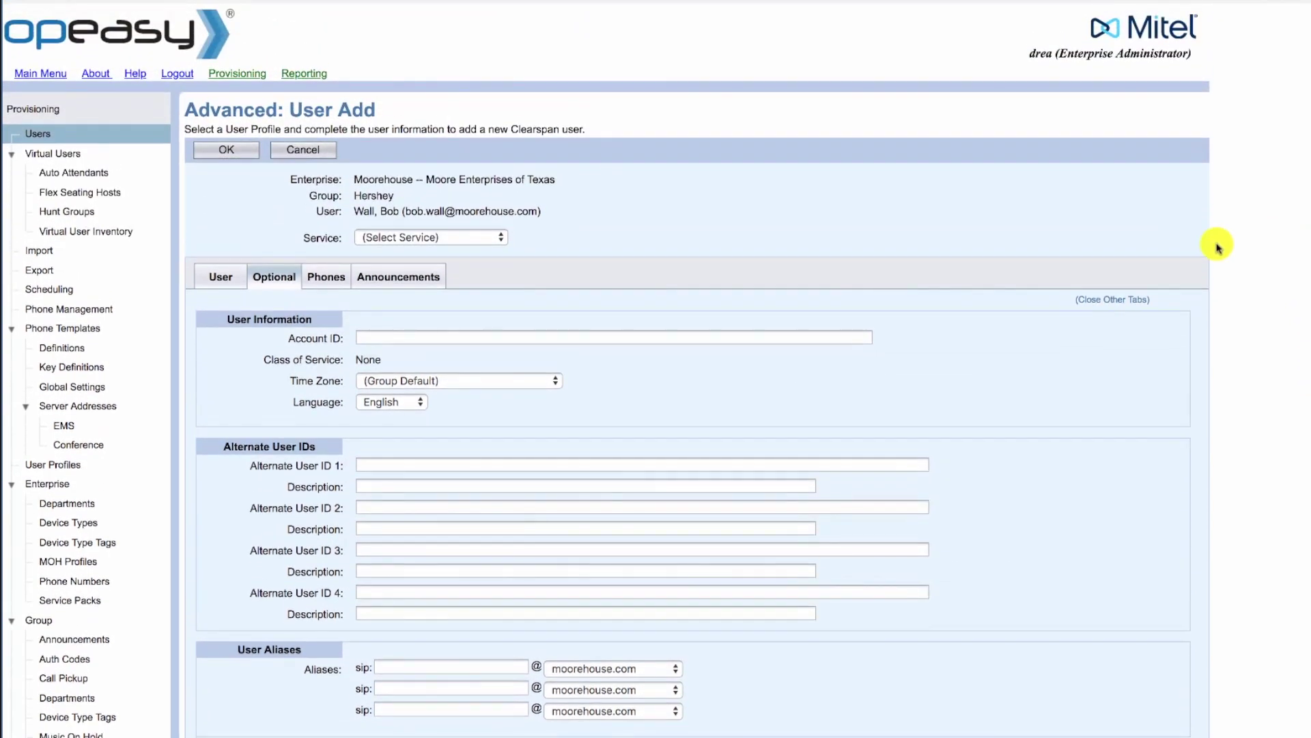
View the Phones tab listing the Aastra 6867i primary phone and Business Communicator SCA
left_click(323, 282)
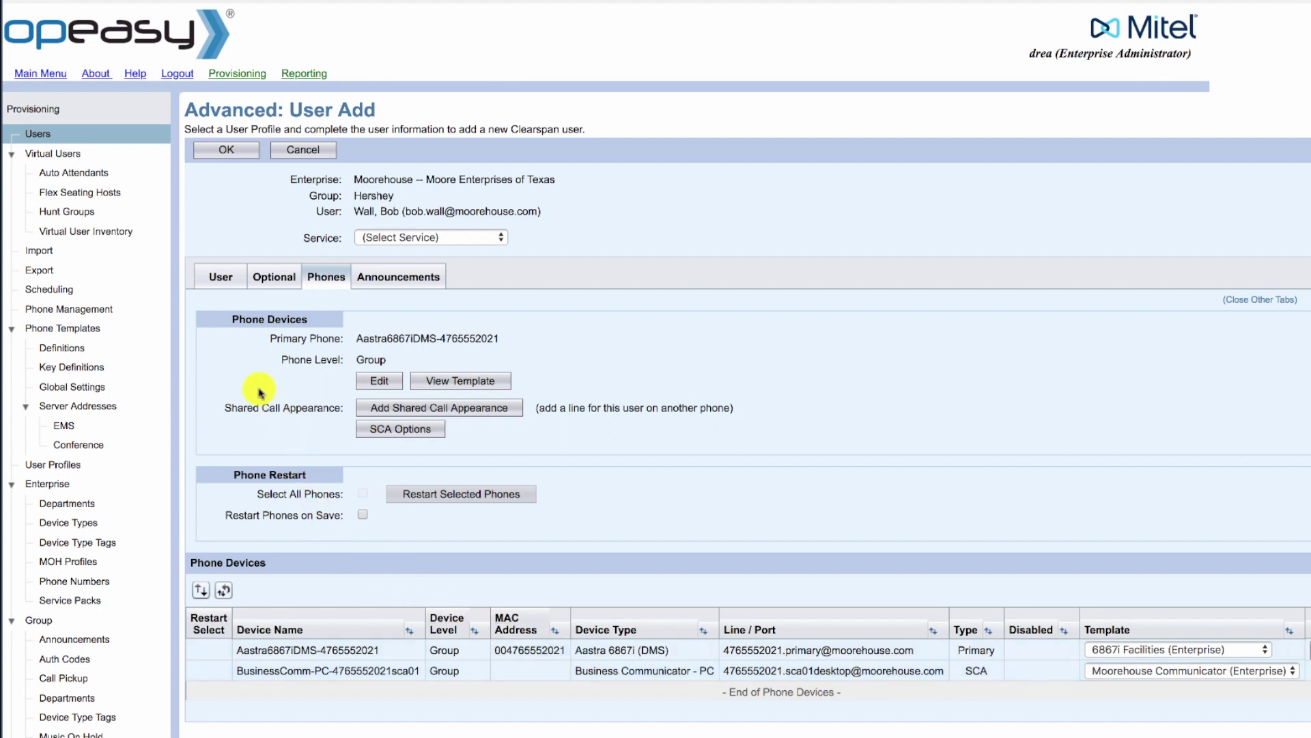
Select Voice Mail as the service and review its busy and no-answer forwarding to voice mail
left_click(384, 238)
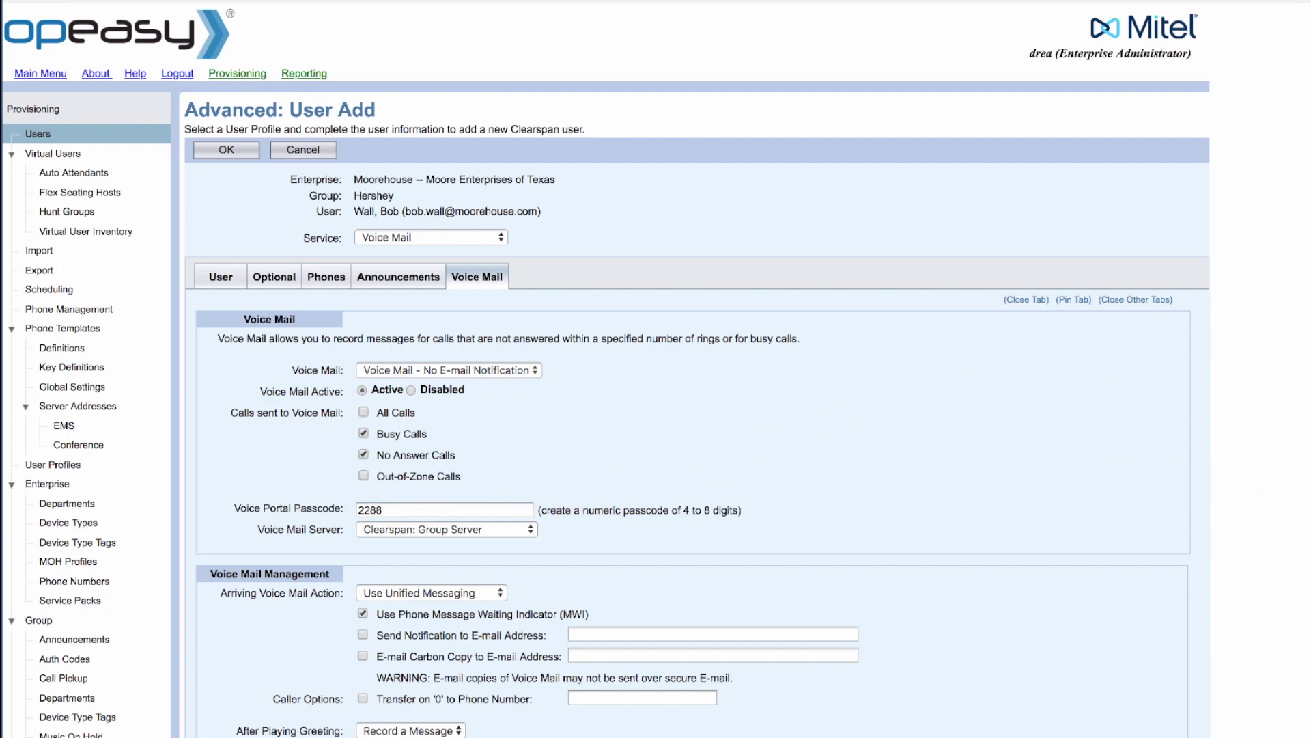
scroll(1291, 614, "down", 3)
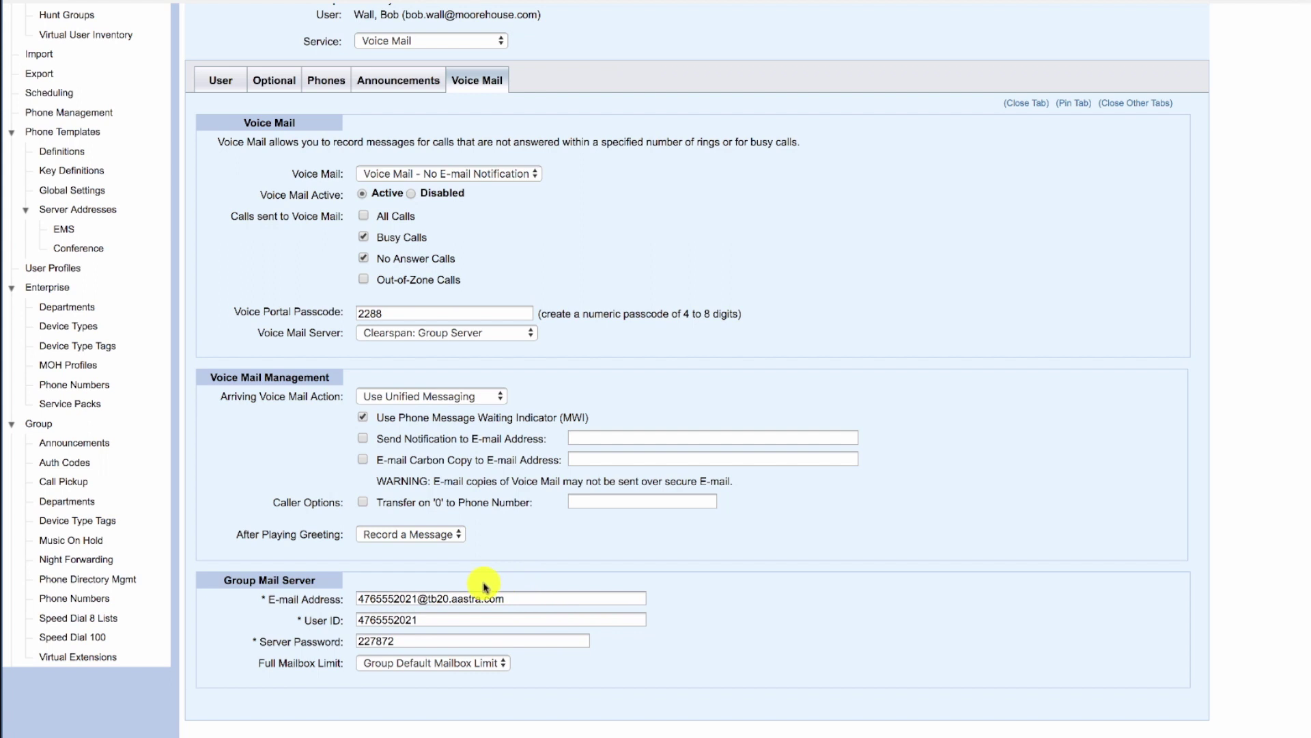
scroll(487, 587, "down", 1)
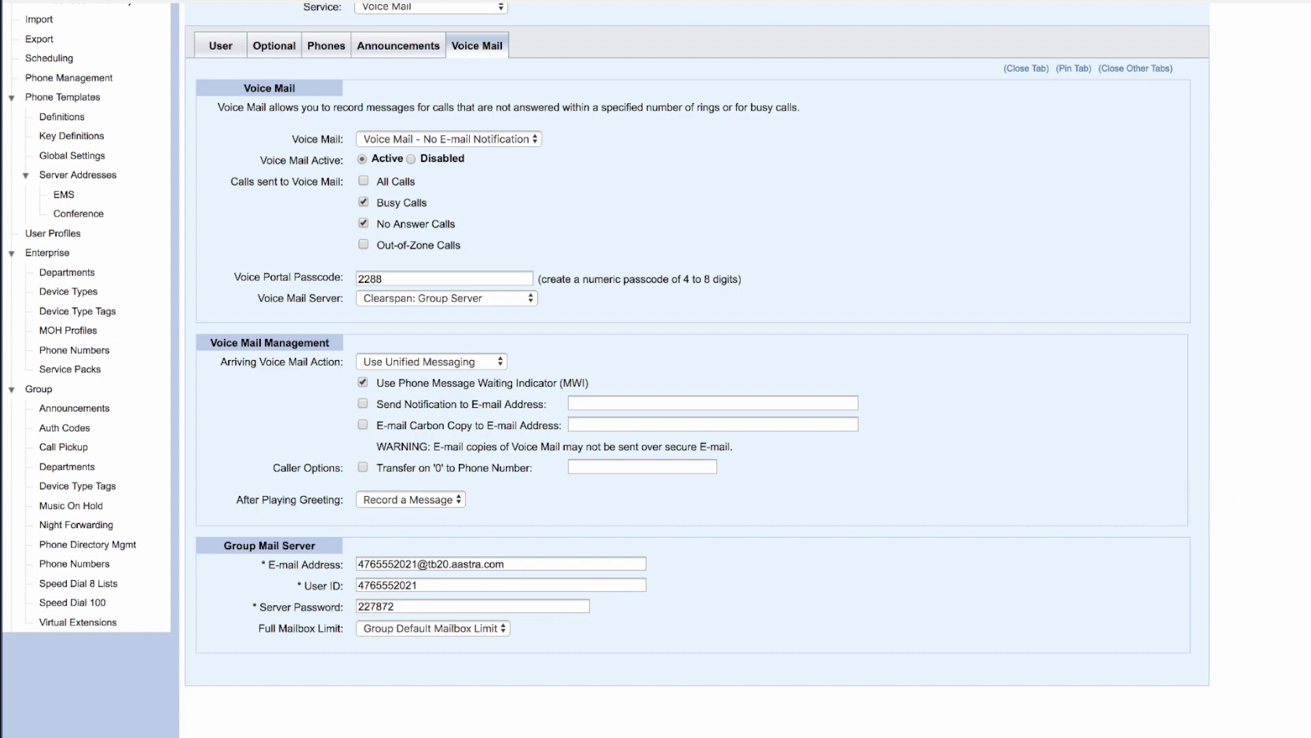
scroll(903, 297, "up", 5)
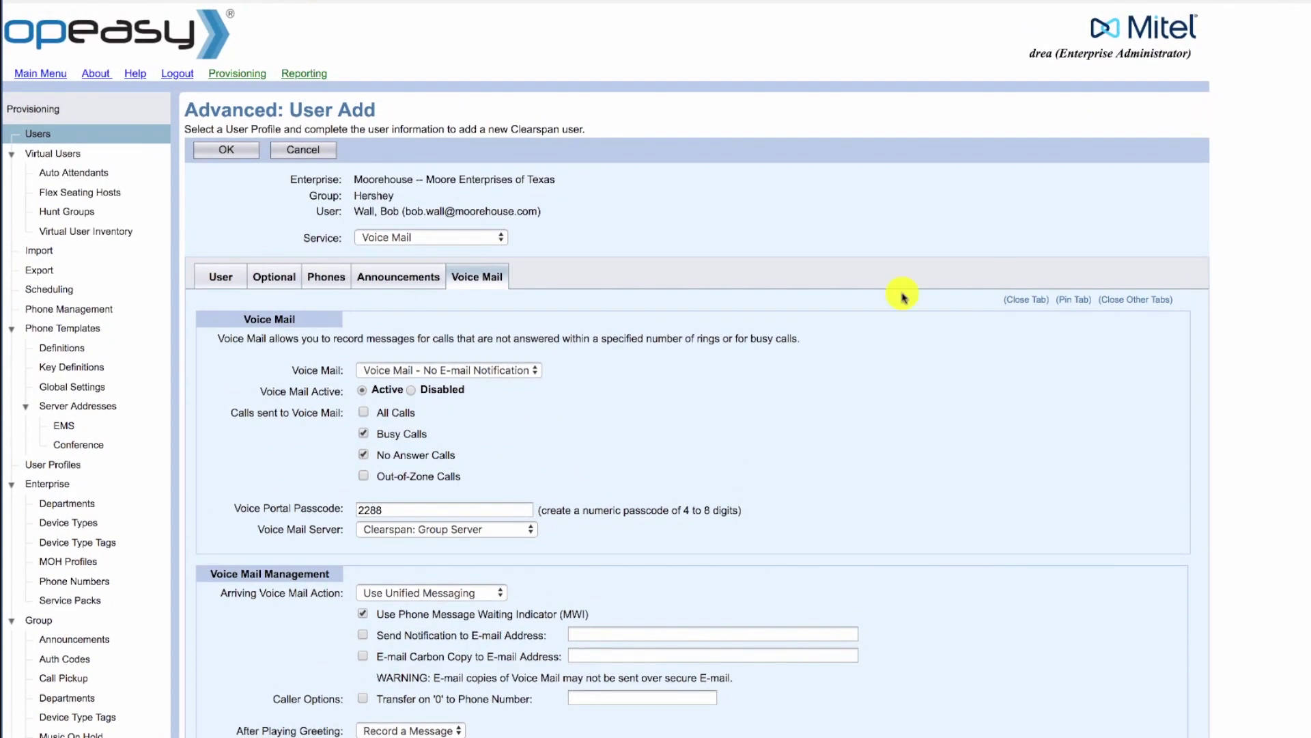
Return to the User tab and save the new user with OK
left_click(225, 277)
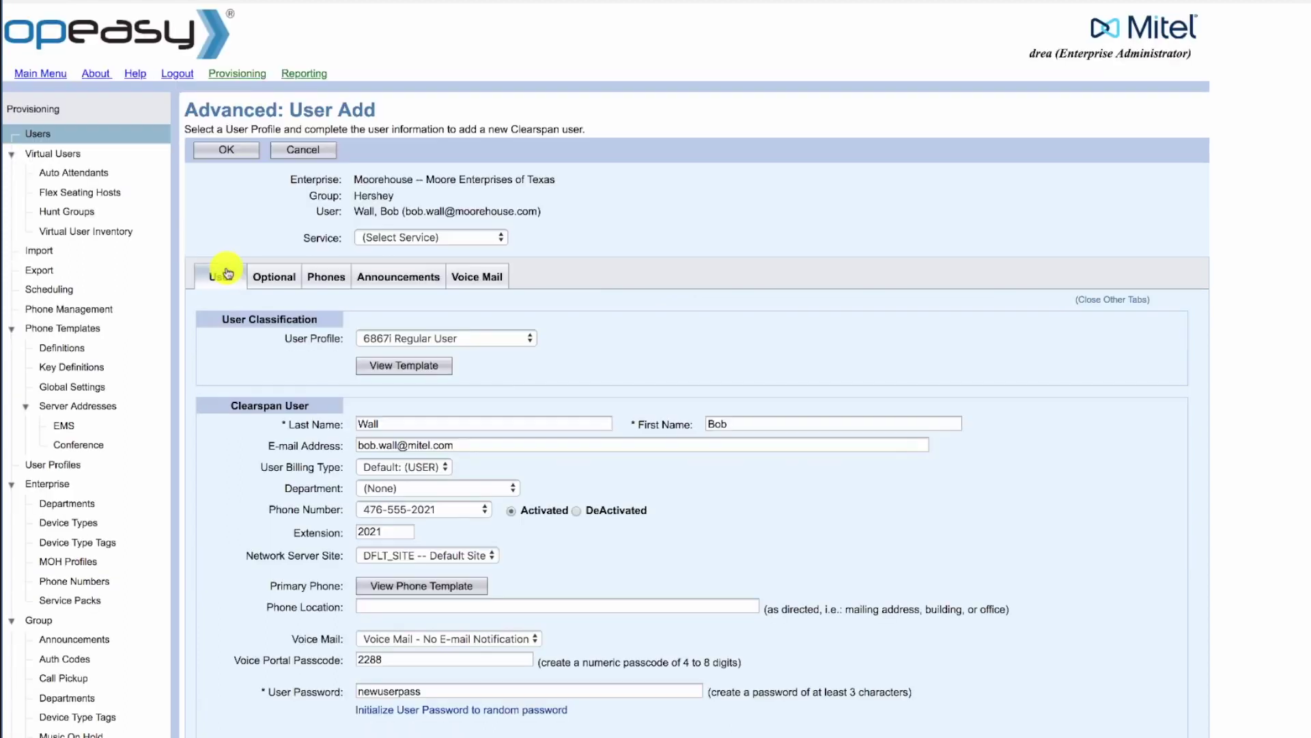
left_click(229, 152)
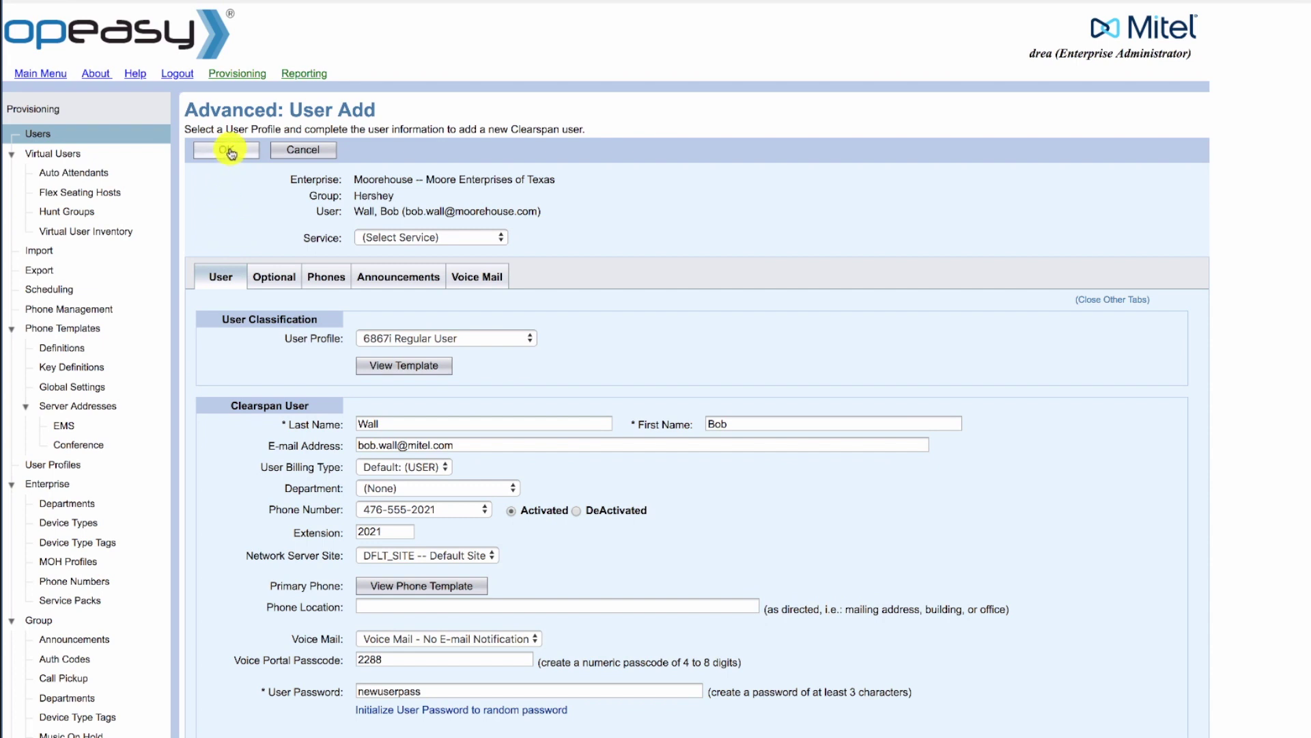
left_click(229, 152)
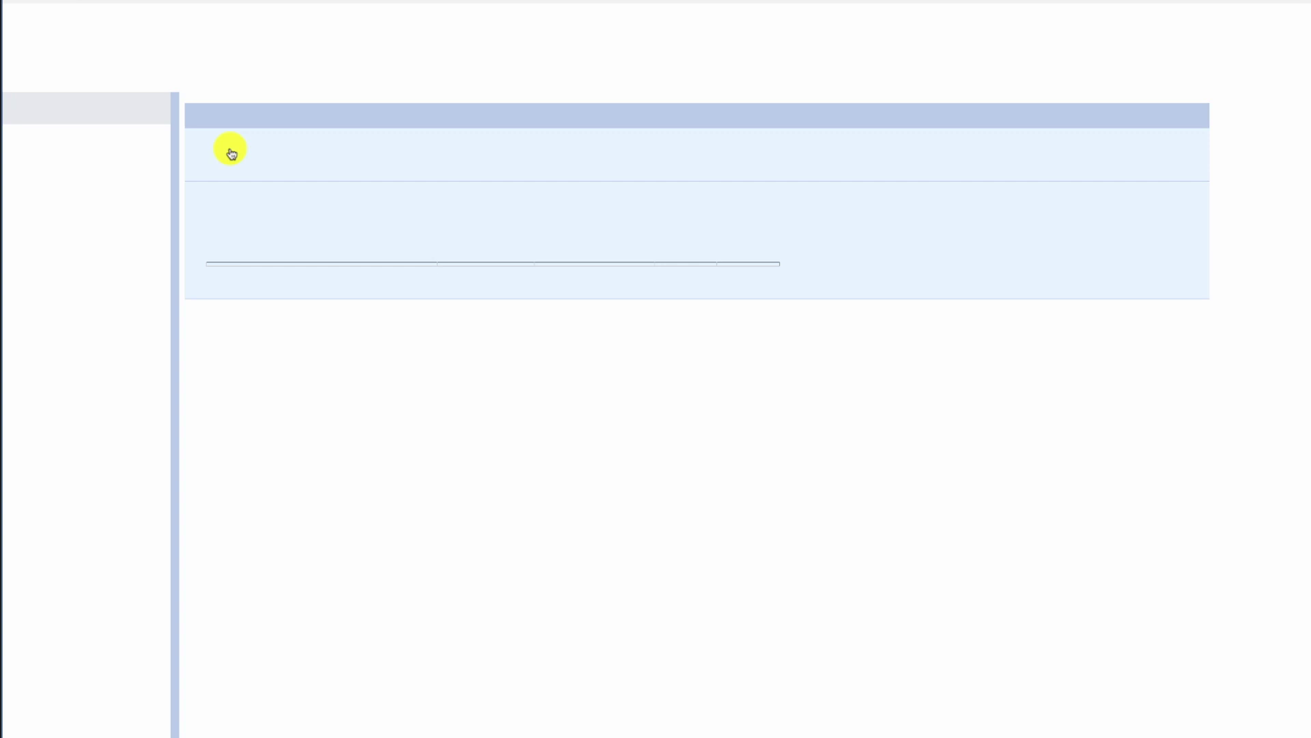